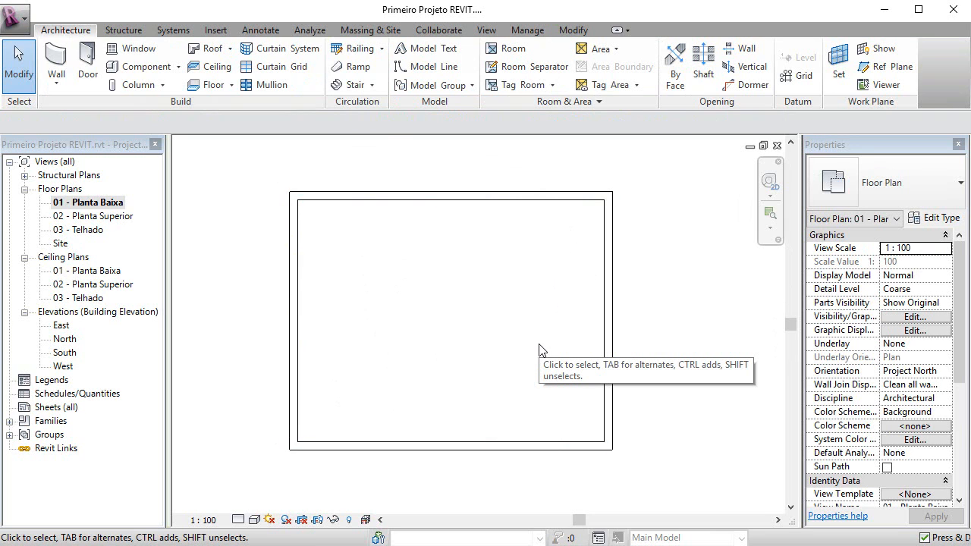
Select the right wall and shift its temporary dimension's witness lines to the outer faces of the left and right walls.
left_click(608, 346)
middle_click_drag(519, 370, 509, 329)
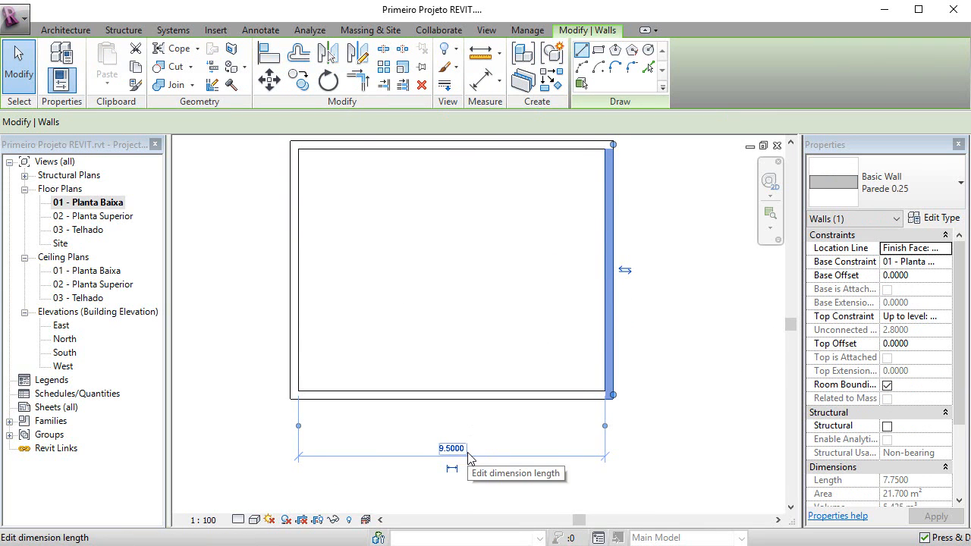
left_click(481, 329)
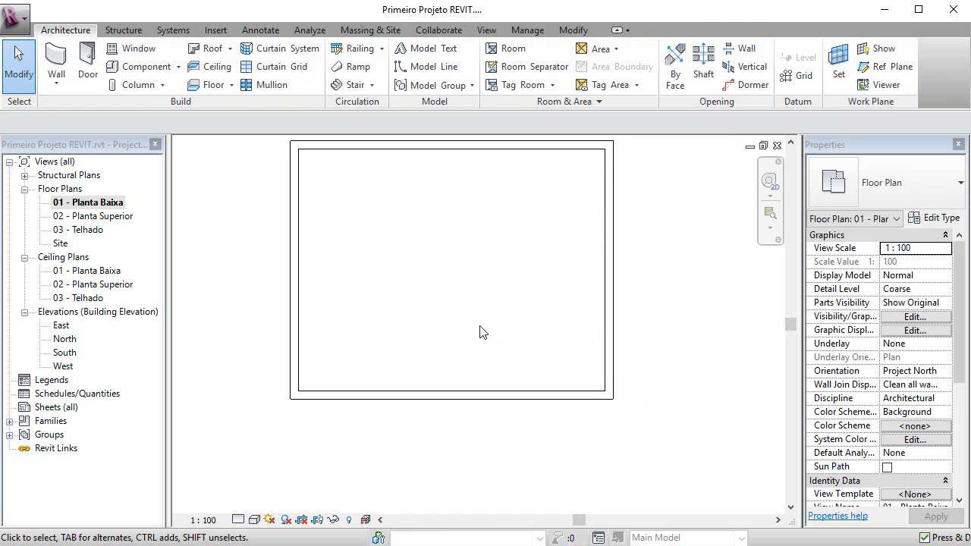
mouse_move(481, 329)
middle_mouse_down()
mouse_move(486, 338)
mouse_move(477, 338)
middle_mouse_up()
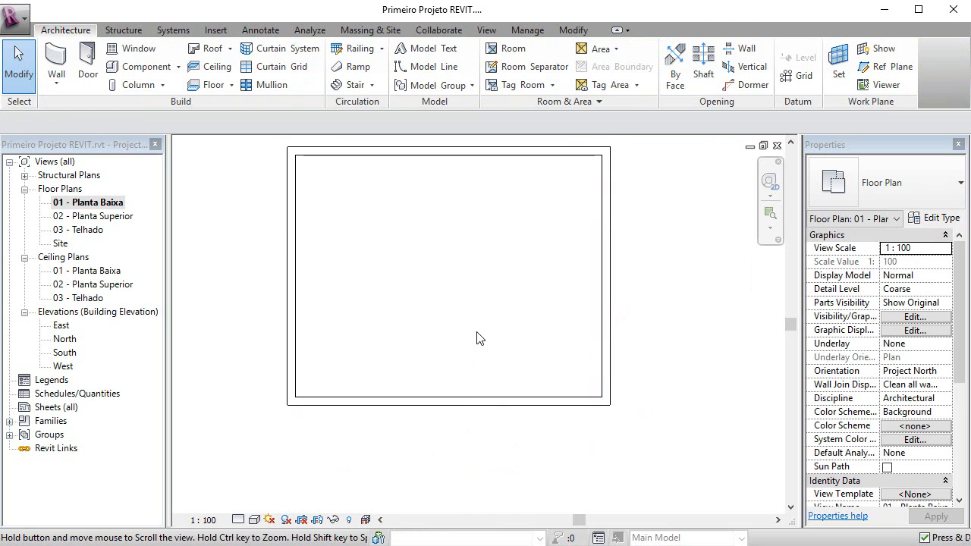
left_click(607, 310)
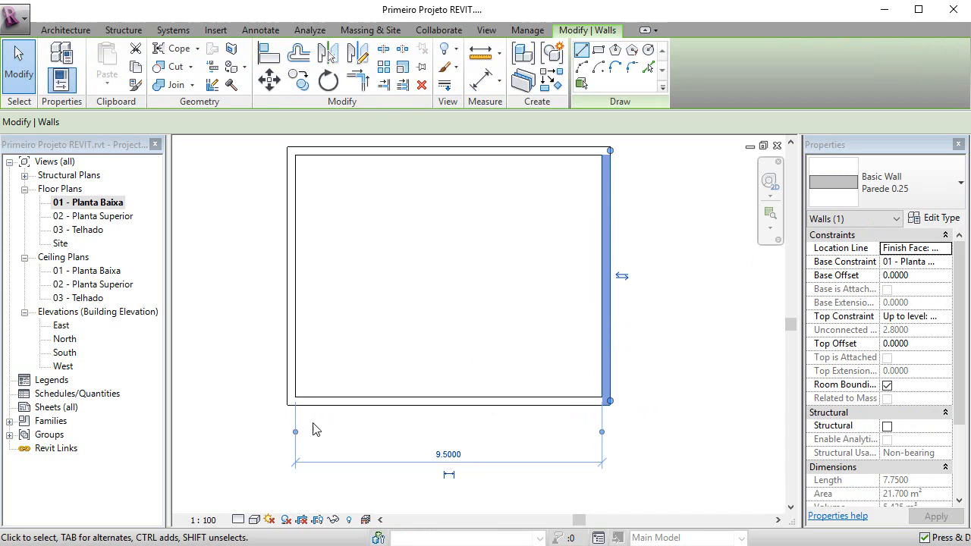
left_click(601, 431)
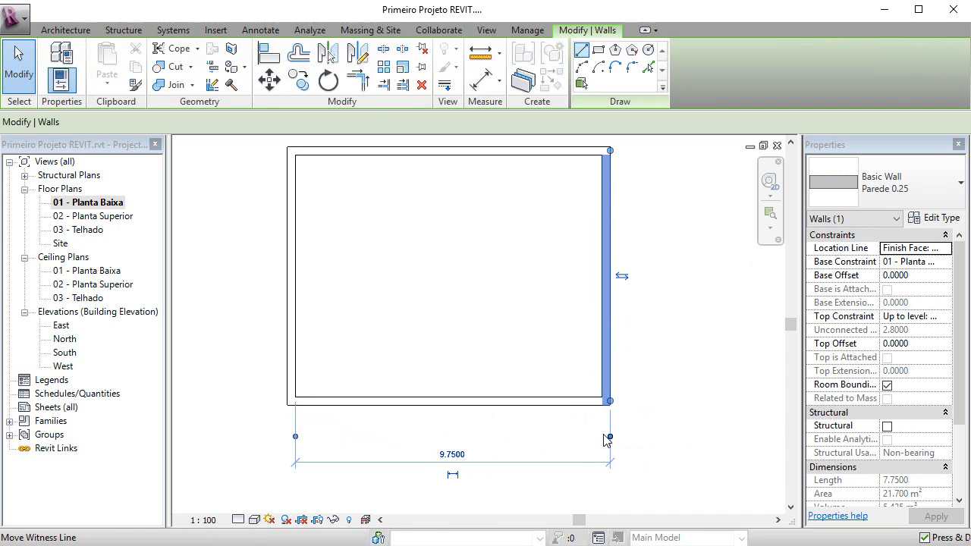
left_click(296, 437)
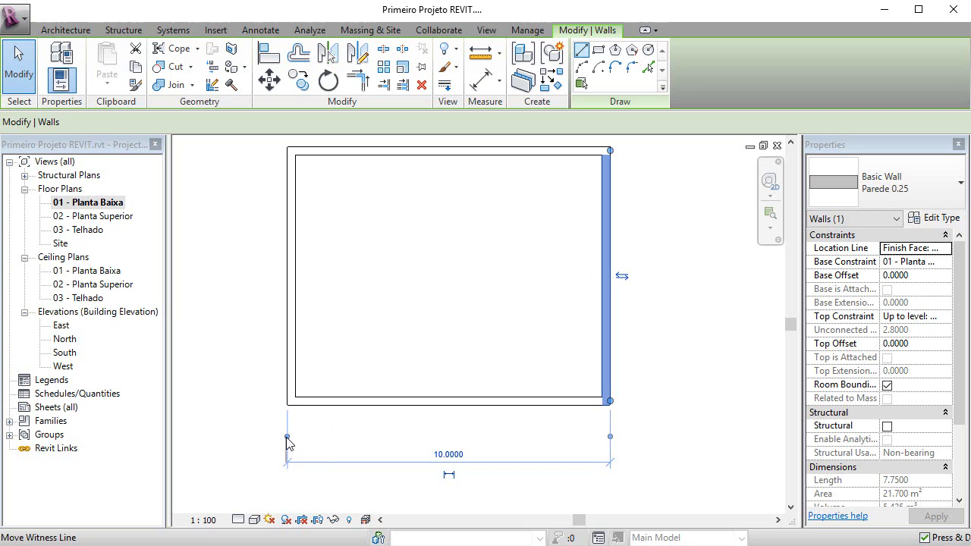
left_click_drag(288, 437, 295, 334)
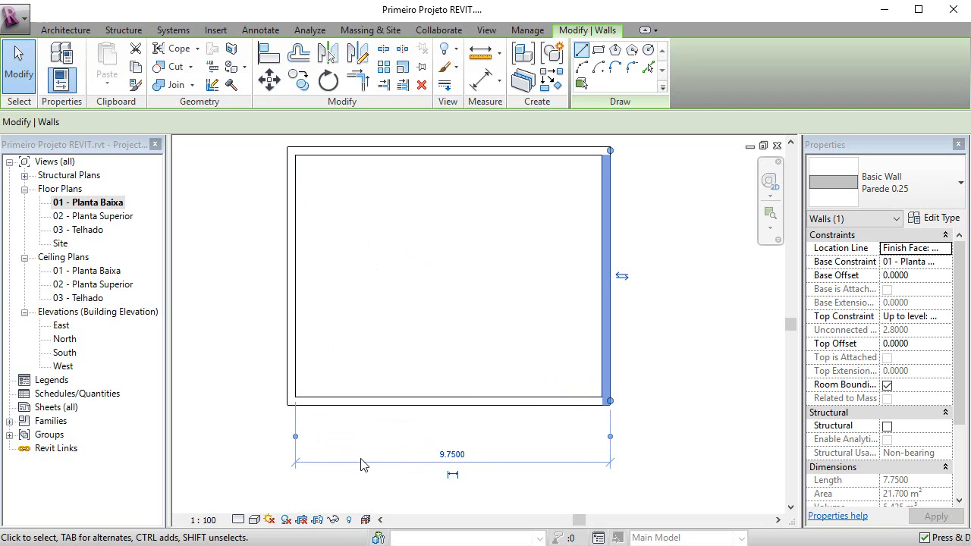
left_click(296, 437)
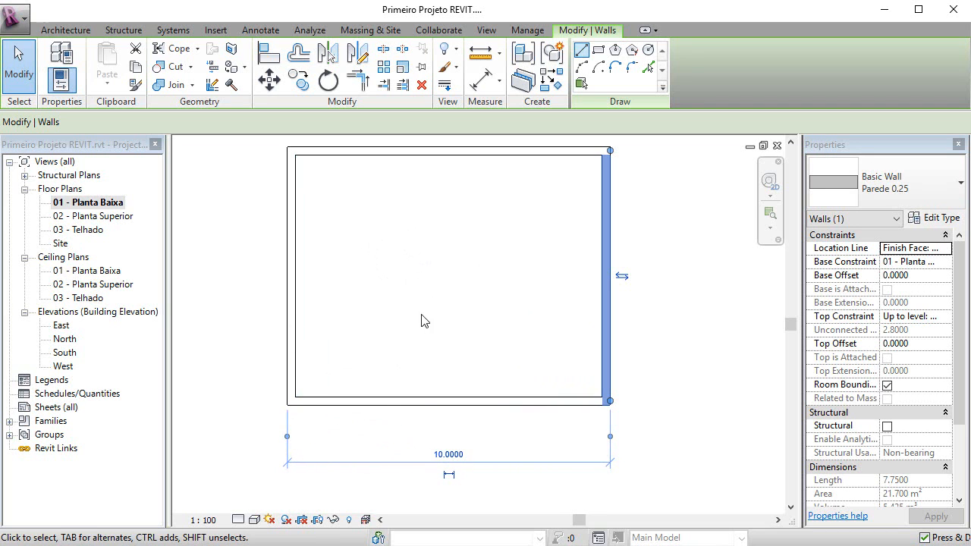
Set the building's overall outer width to 12 m by repositioning the right wall through its temporary dimension.
left_click(529, 245)
left_click(604, 262)
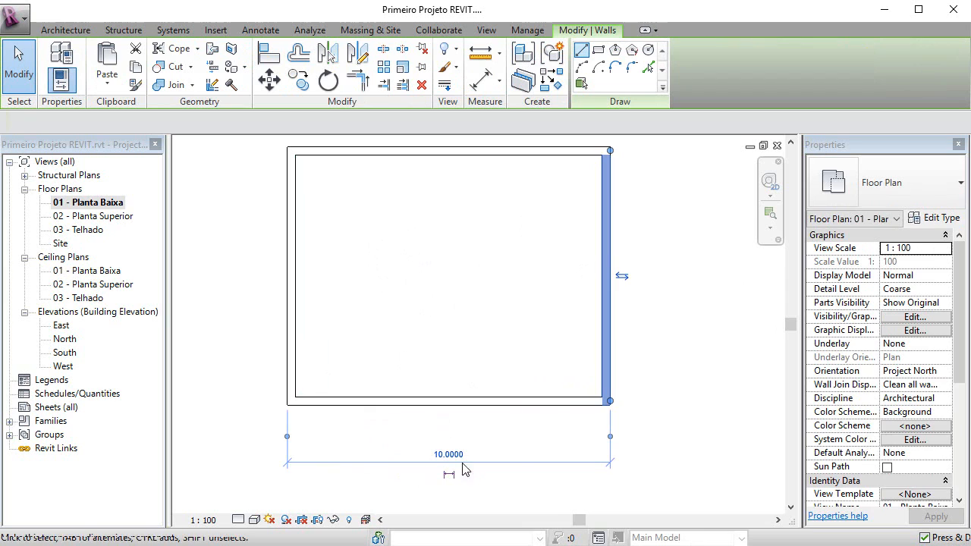
left_click(448, 455)
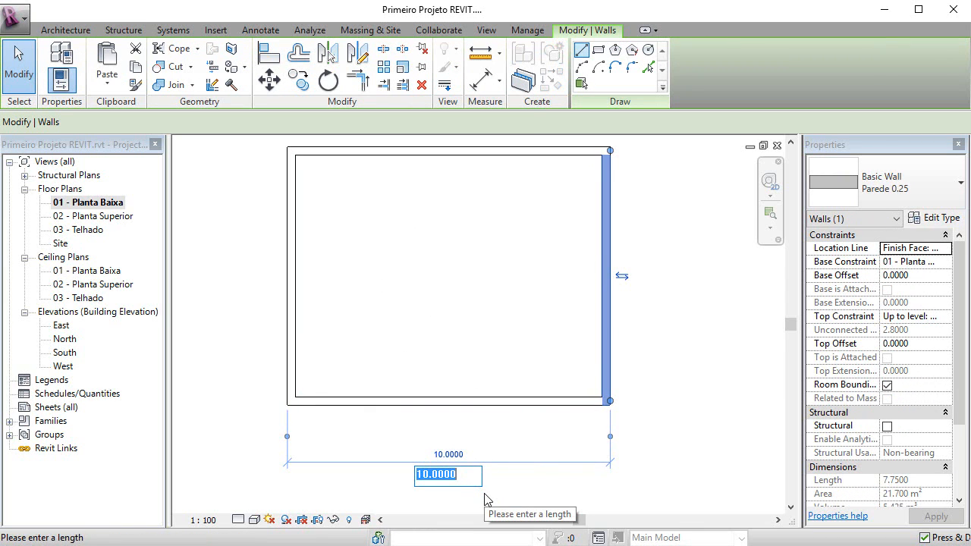
type("12")
key("Return")
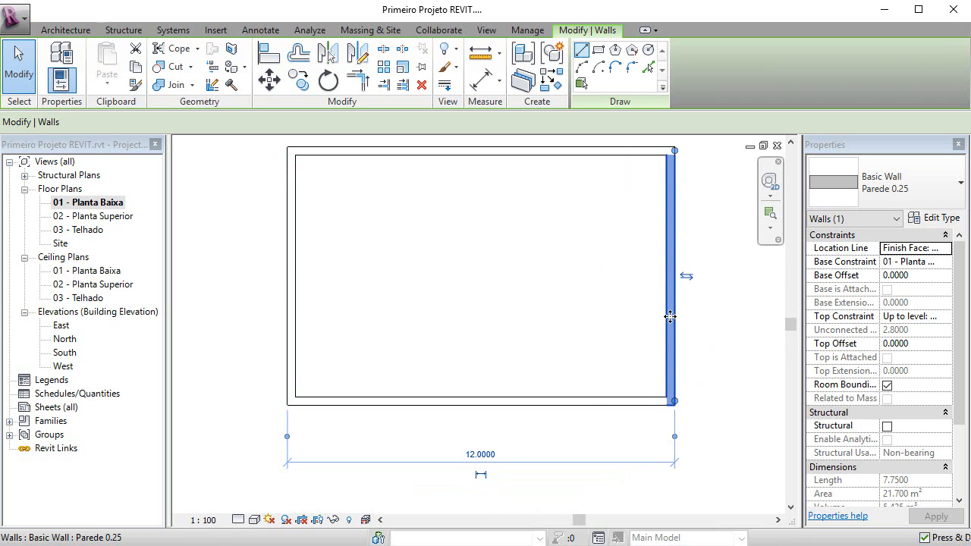
left_click(593, 339)
Select the top wall and shift its temporary dimension's witness lines to the outer faces of the top and bottom walls.
scroll(477, 319, "down", 2)
middle_click_drag(477, 319, 521, 364)
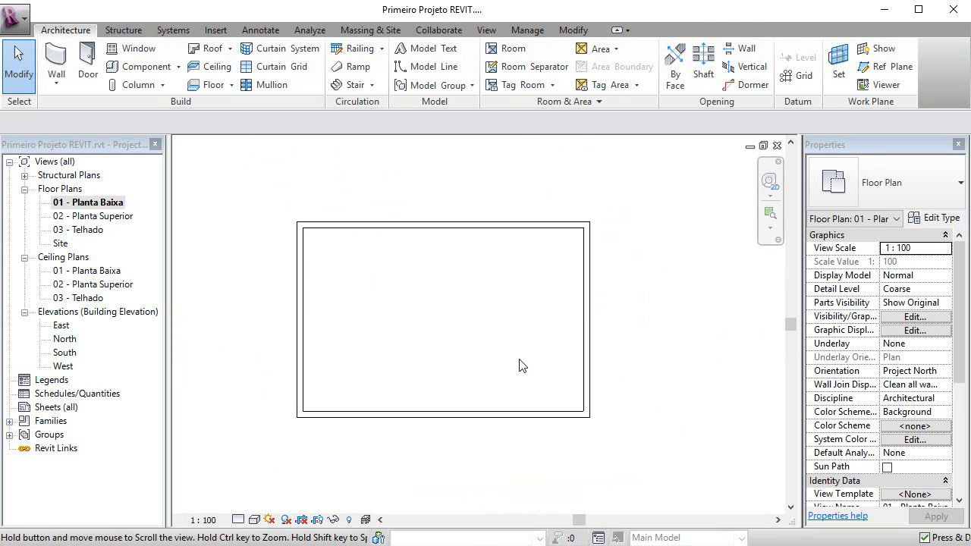
left_click(488, 237)
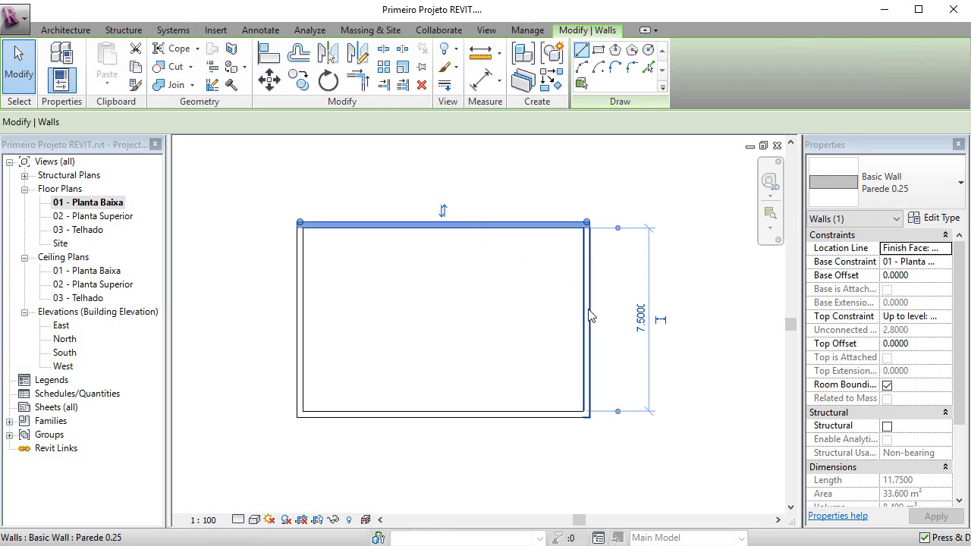
left_click(617, 229)
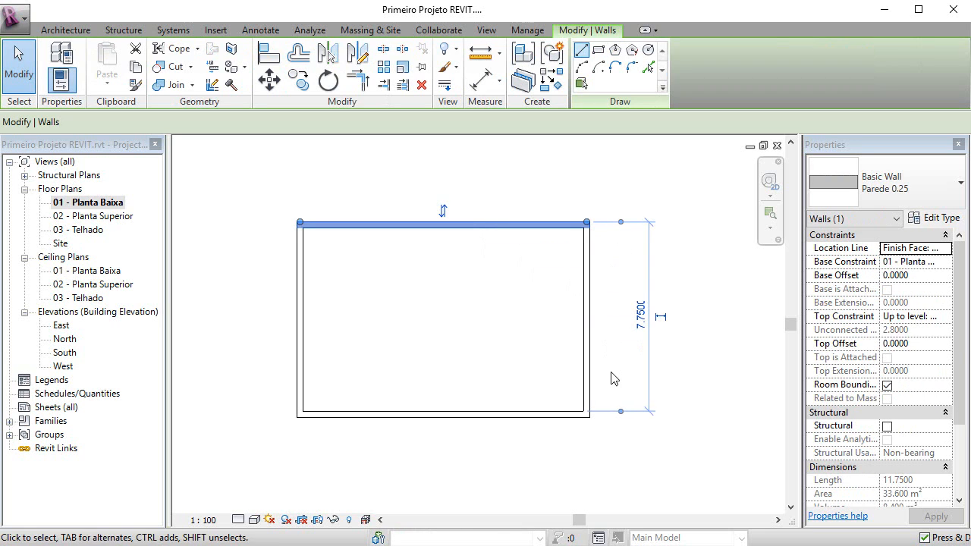
left_click(618, 411)
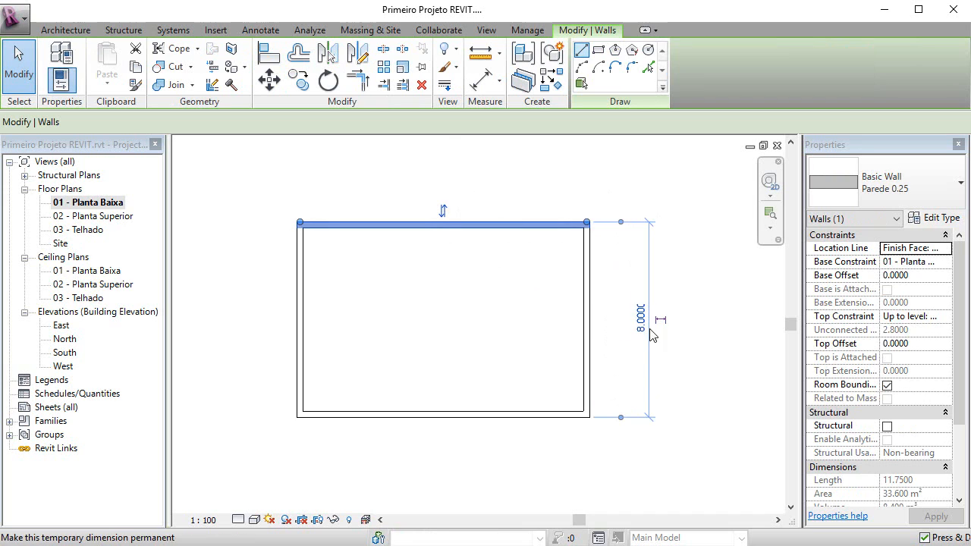
Set the overall outer distance between the top and bottom walls to 15 m by repositioning the top wall.
left_click(641, 331)
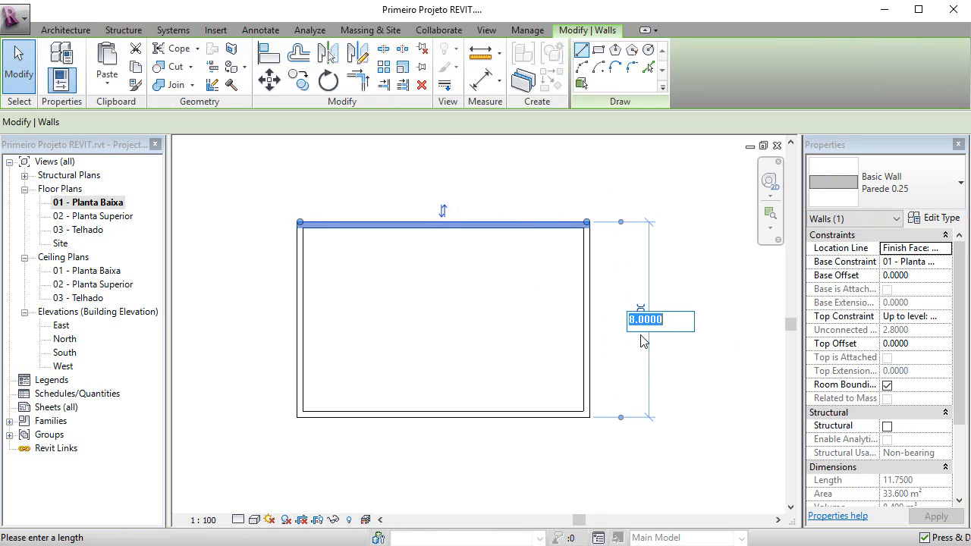
type("15")
key("Return")
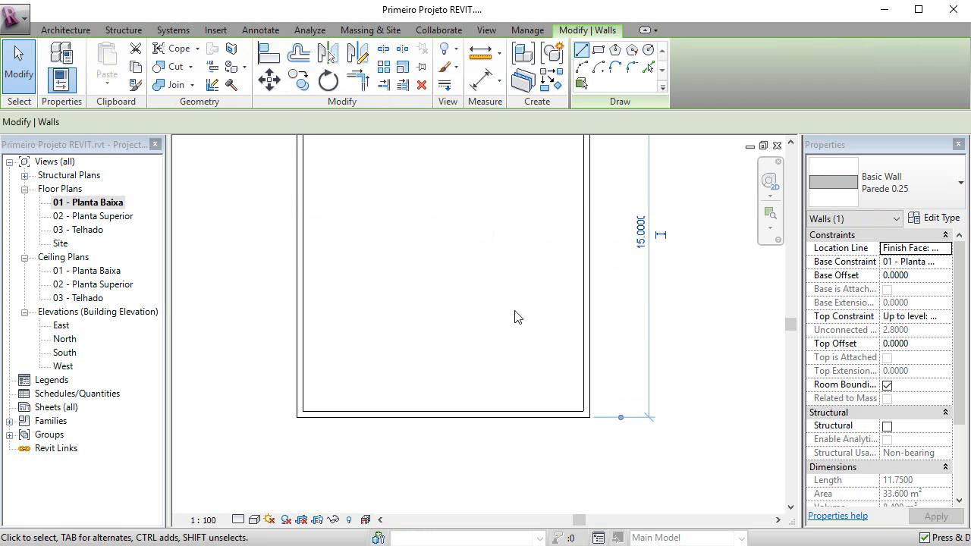
scroll(516, 316, "down", 3)
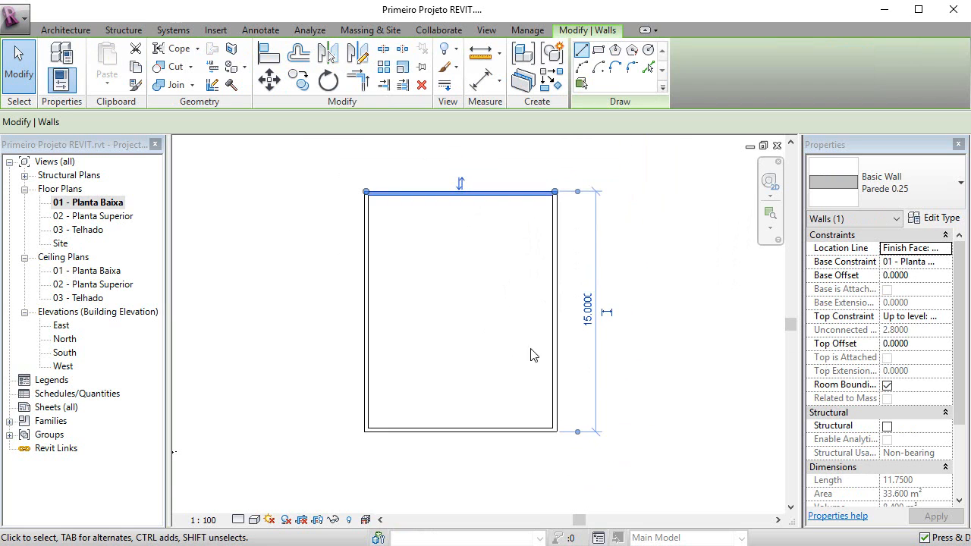
middle_click_drag(447, 327, 454, 352)
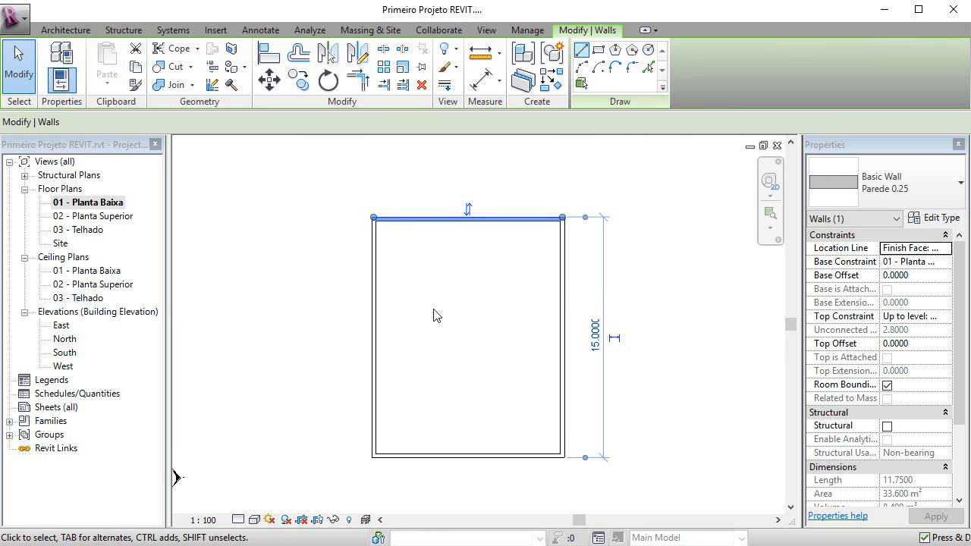
key("Escape")
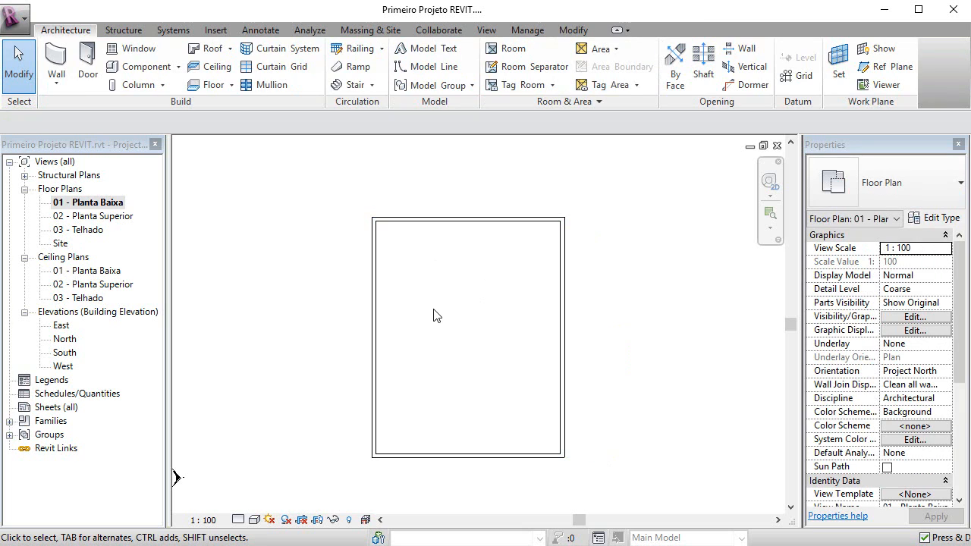
Move the bottom wall's temporary dimension witness lines to the outer wall faces, and compare the dimensions shown for the top and bottom walls.
left_click(469, 455)
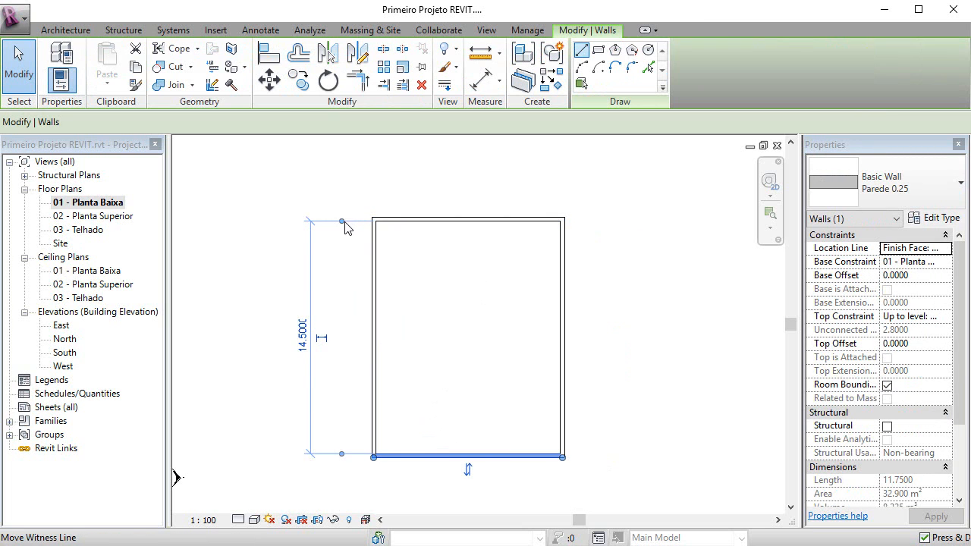
left_click_drag(345, 221, 342, 217)
left_click(339, 456)
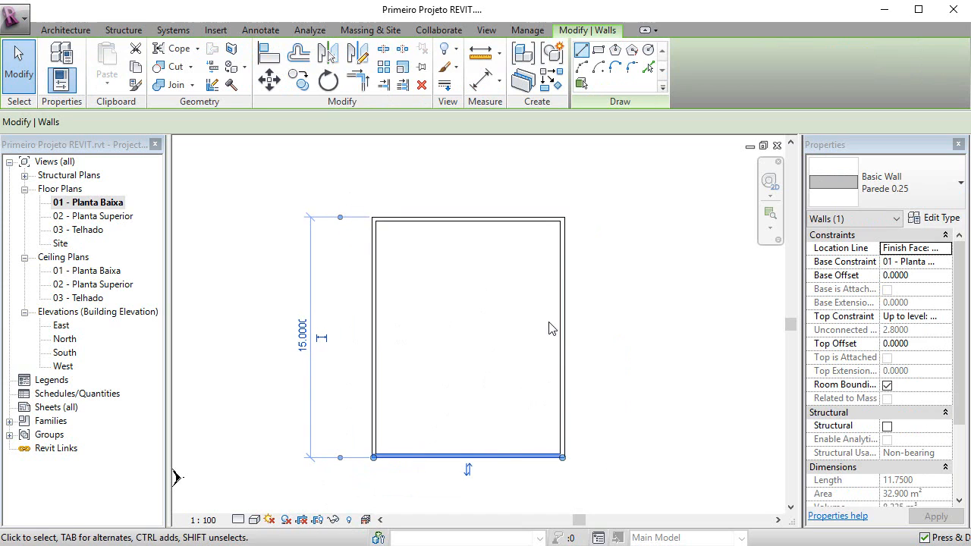
left_click(523, 221)
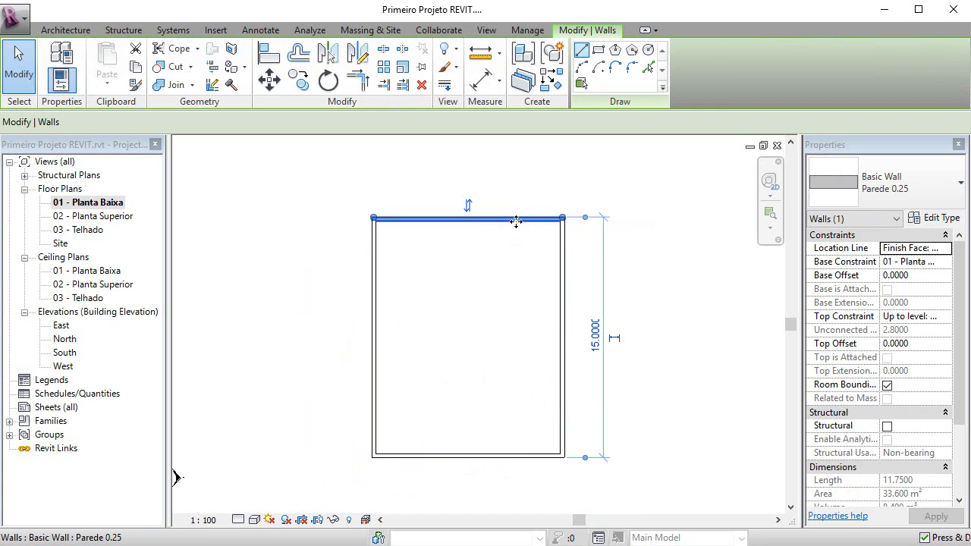
left_click(480, 458)
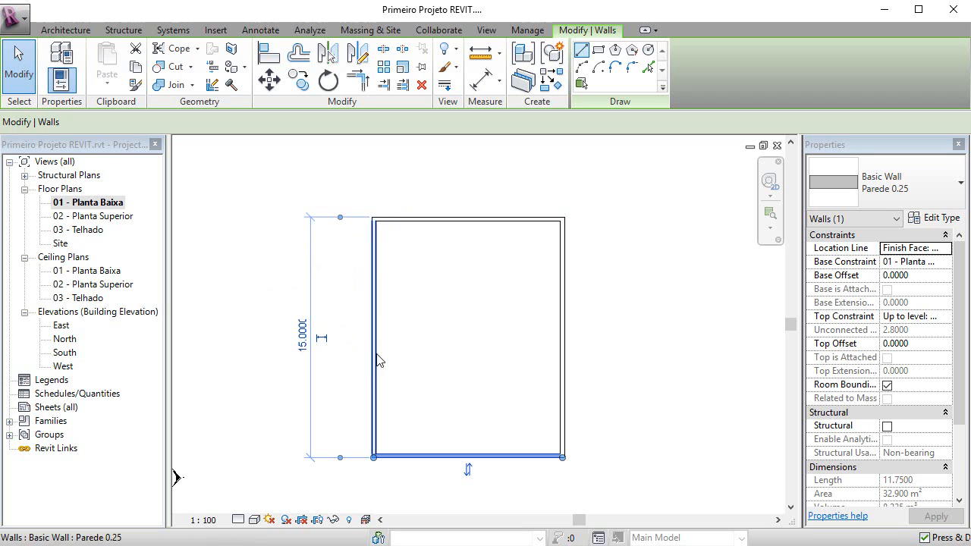
key("Escape")
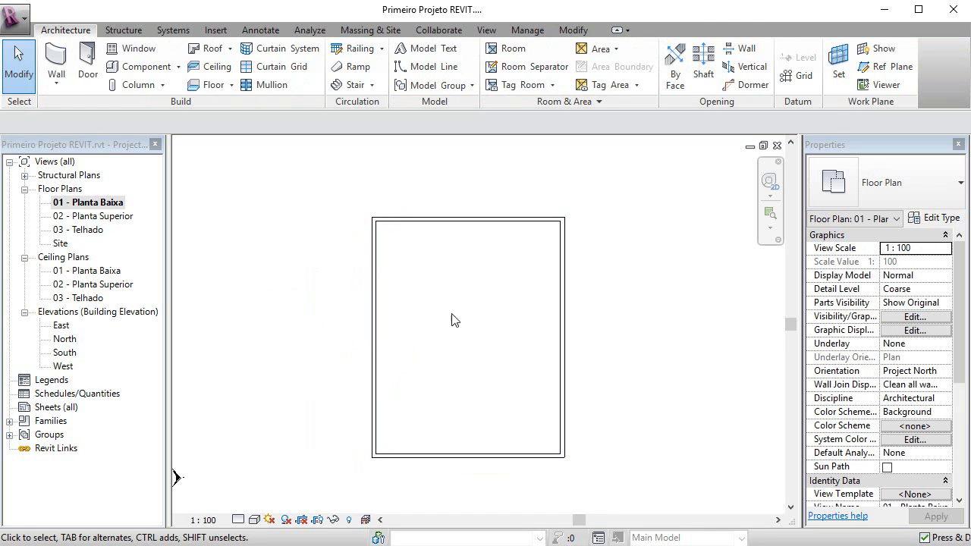
Set the overall outer distance between the top and bottom walls to 10 m by repositioning the top wall.
left_click(439, 225)
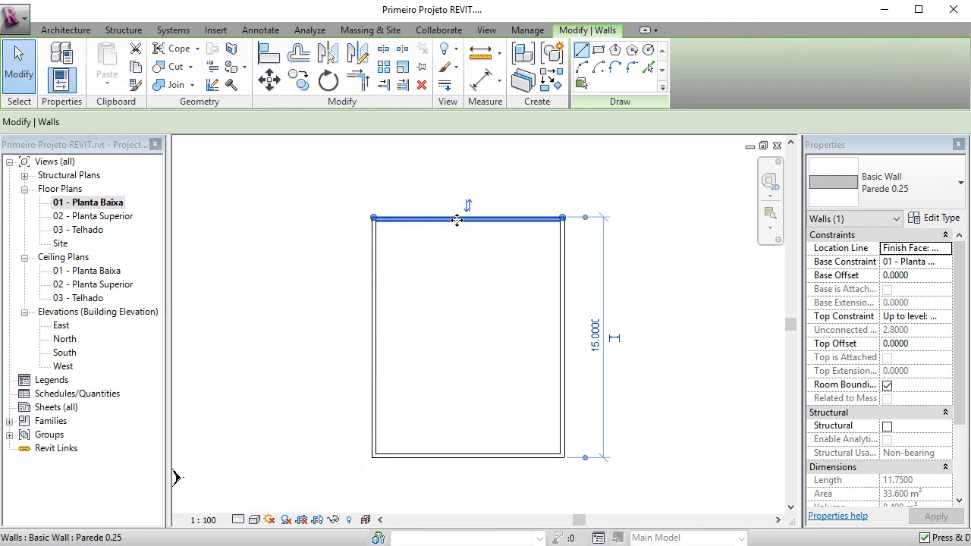
left_click(595, 334)
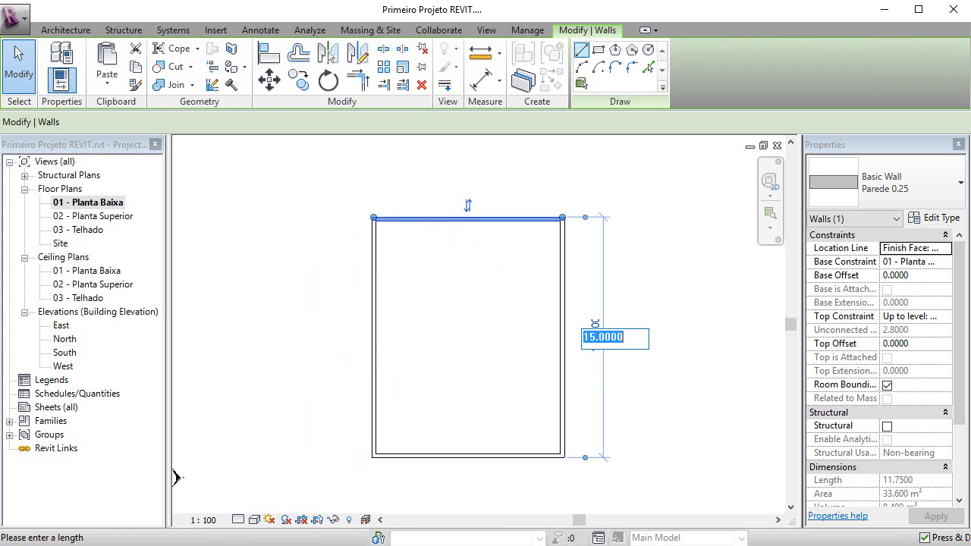
type("10")
key("Return")
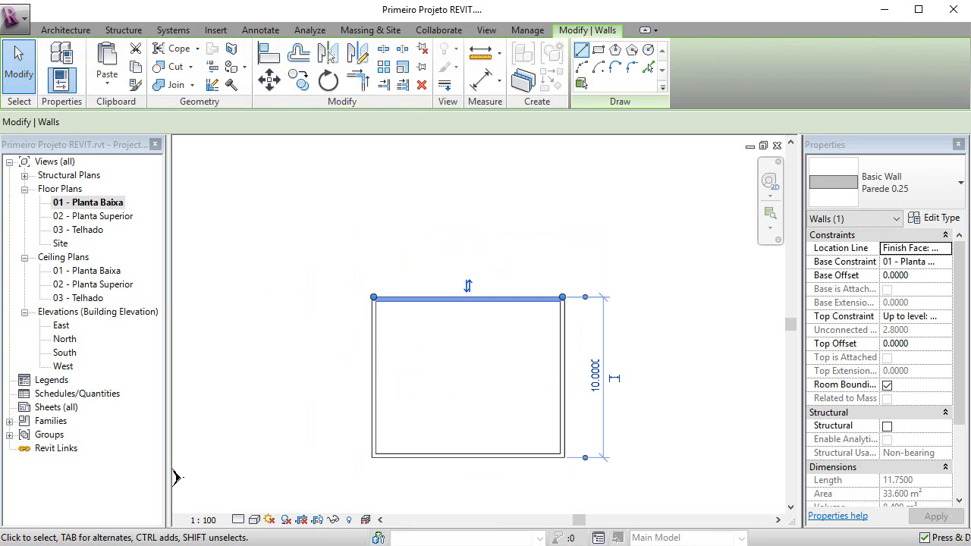
left_click(467, 380)
Set the building's overall outer width to 14 m by repositioning the right wall through its temporary dimension.
middle_click_drag(472, 382, 458, 312)
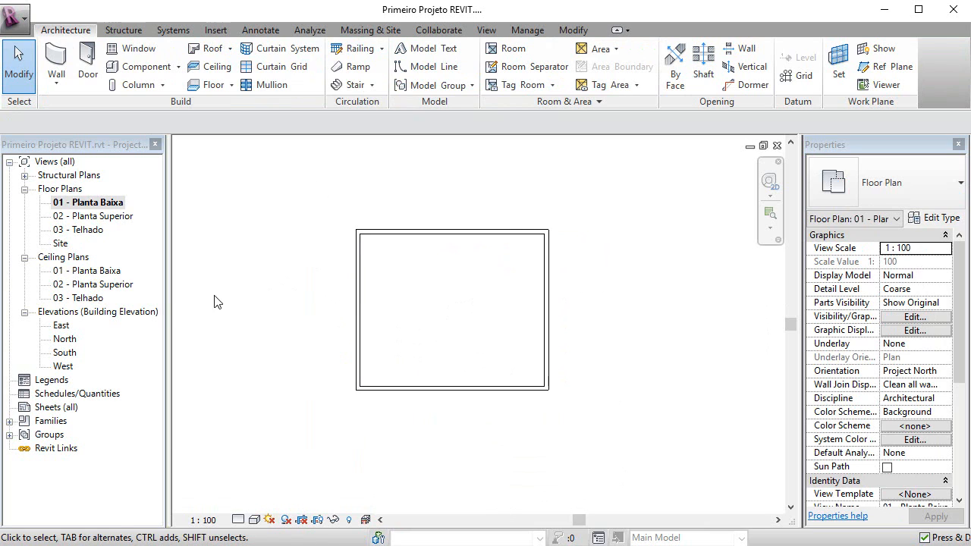
middle_click_drag(479, 273, 444, 265)
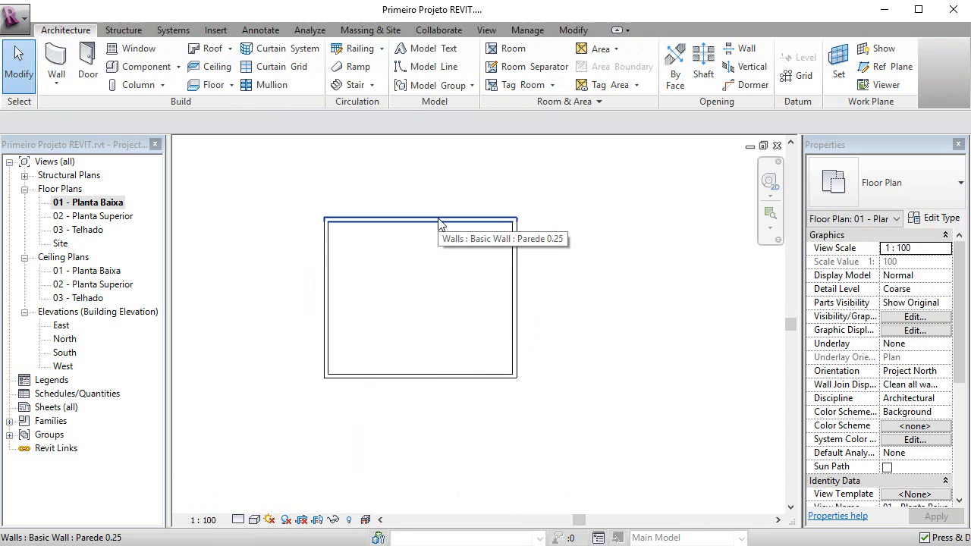
left_click(440, 224)
left_click(515, 313)
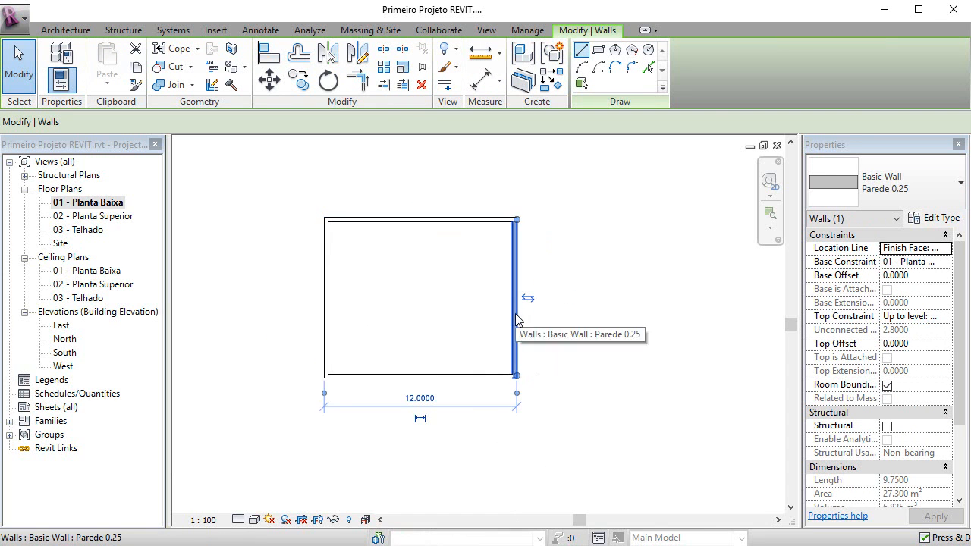
left_click(436, 431)
middle_click_drag(449, 338, 508, 331)
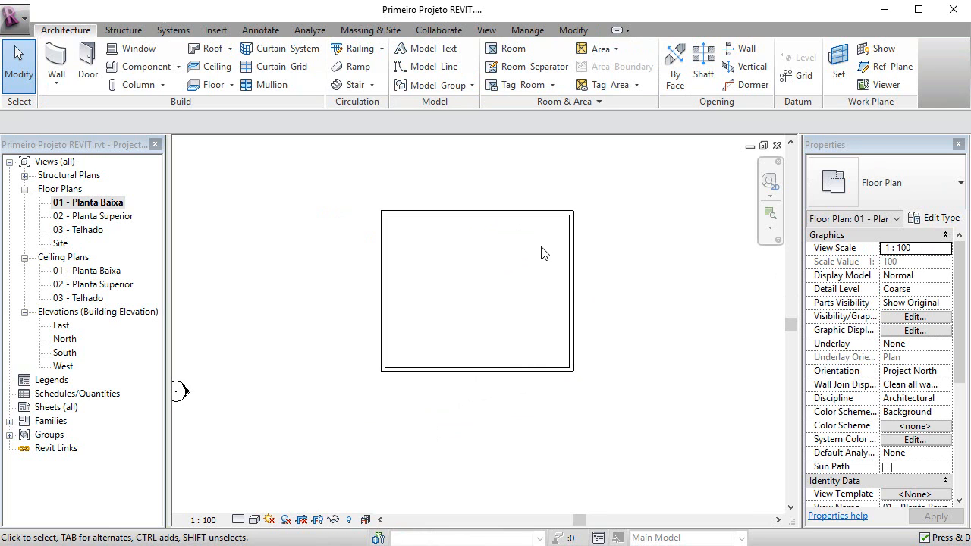
left_click(573, 285)
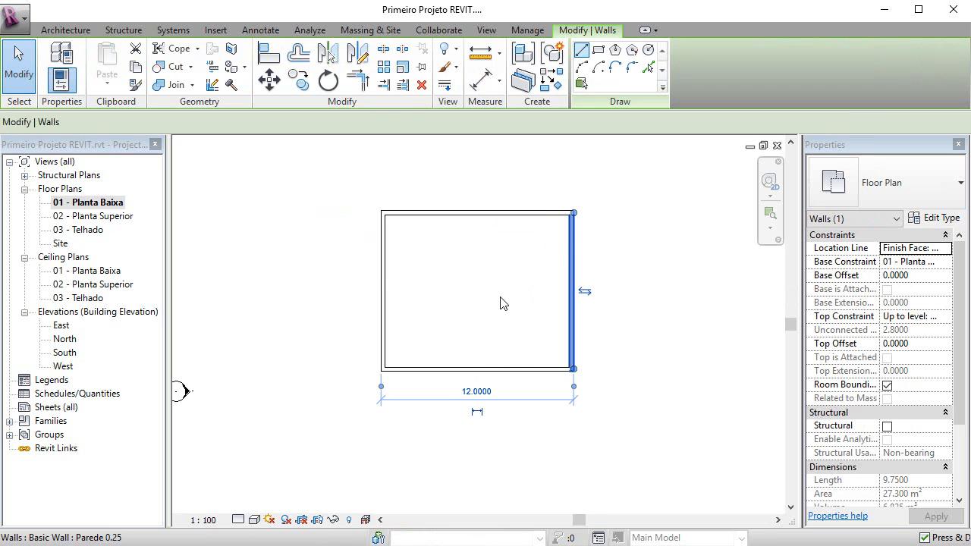
left_click(475, 401)
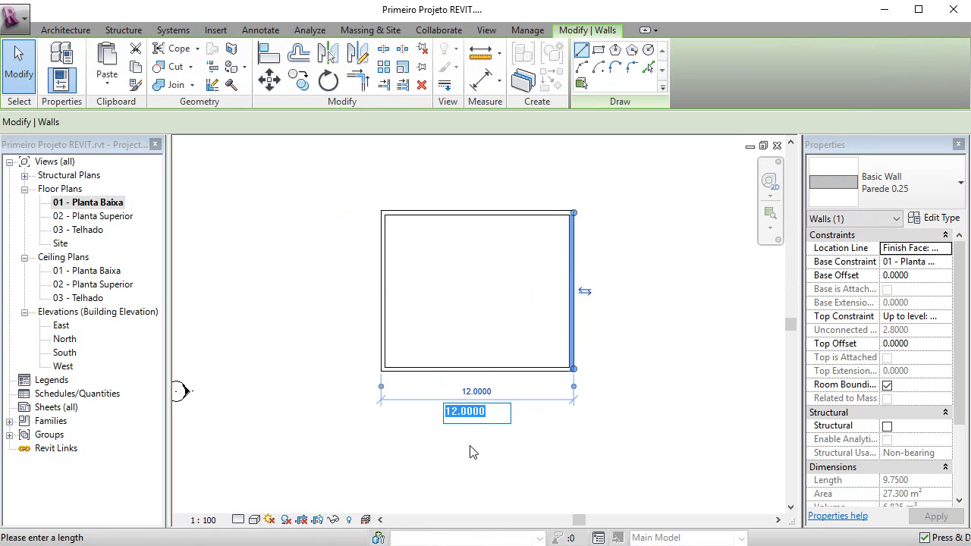
type("14")
key("Return")
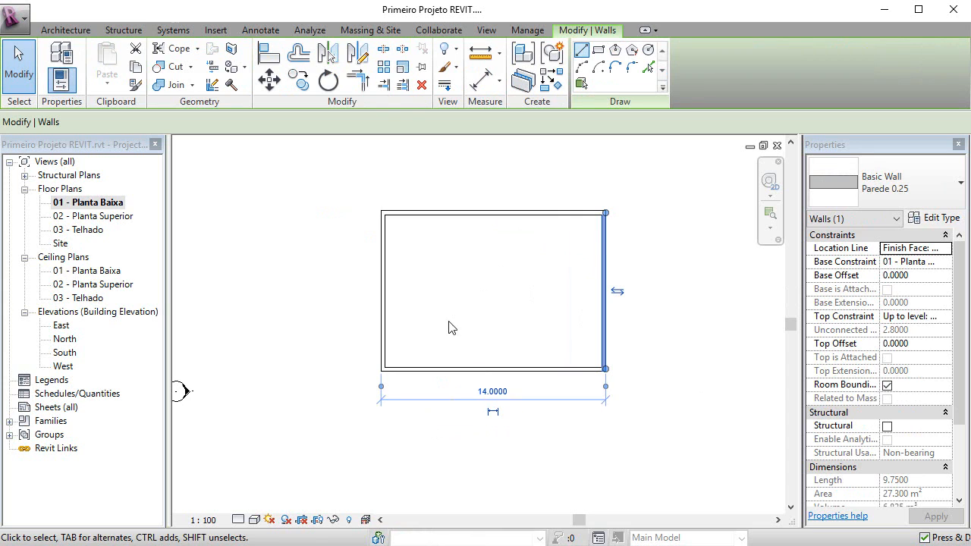
Set the overall outer distance between the top and bottom walls to 12 m by repositioning the top wall.
left_click(425, 363)
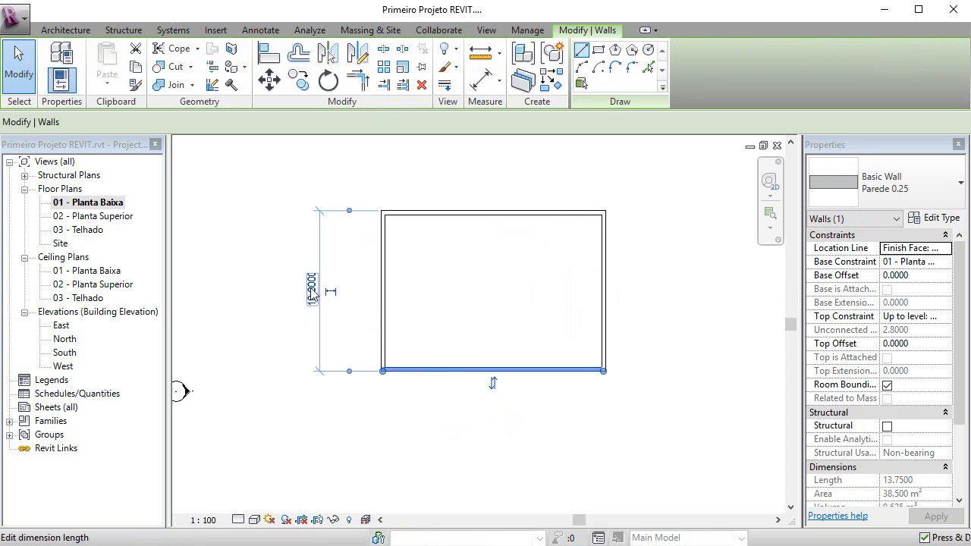
middle_click_drag(466, 297, 437, 310)
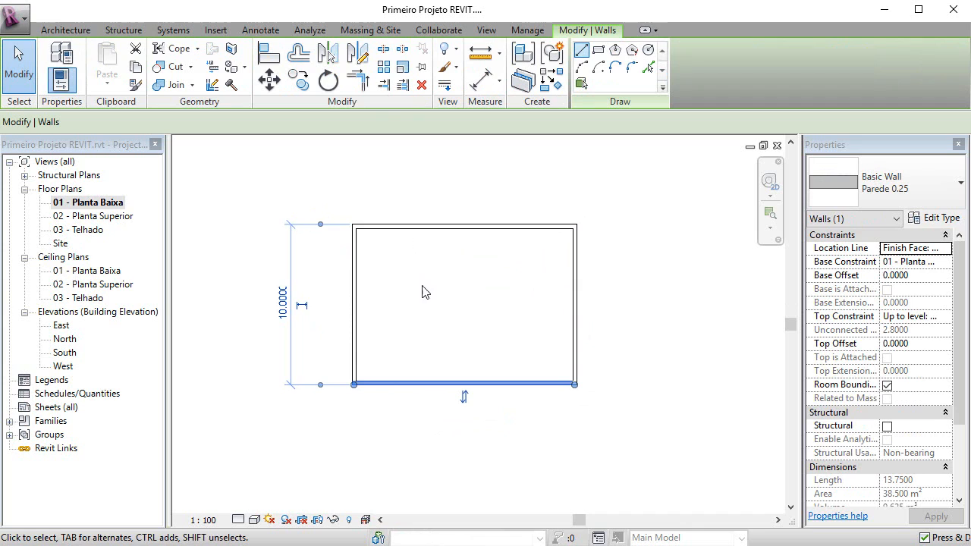
left_click(379, 227)
left_click(607, 302)
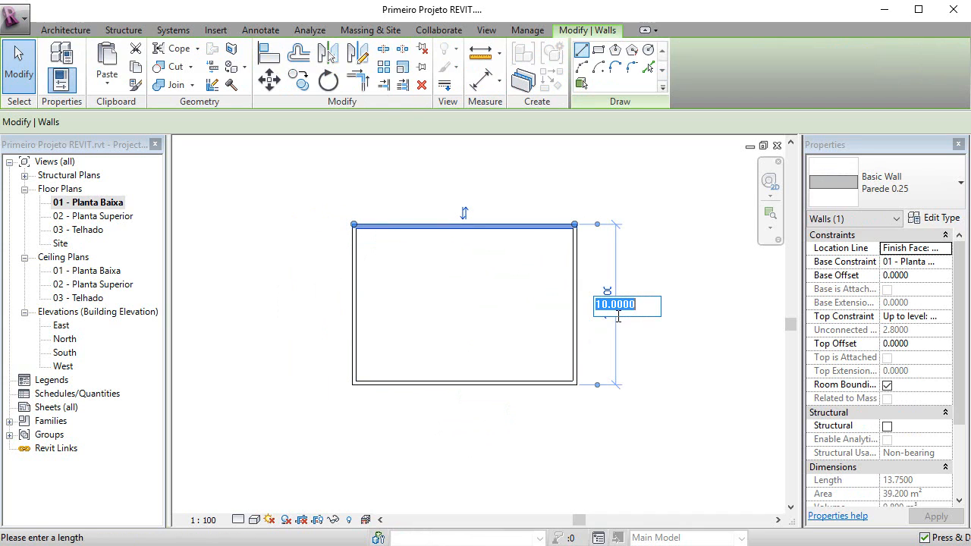
type("12")
key("Return")
key("Escape")
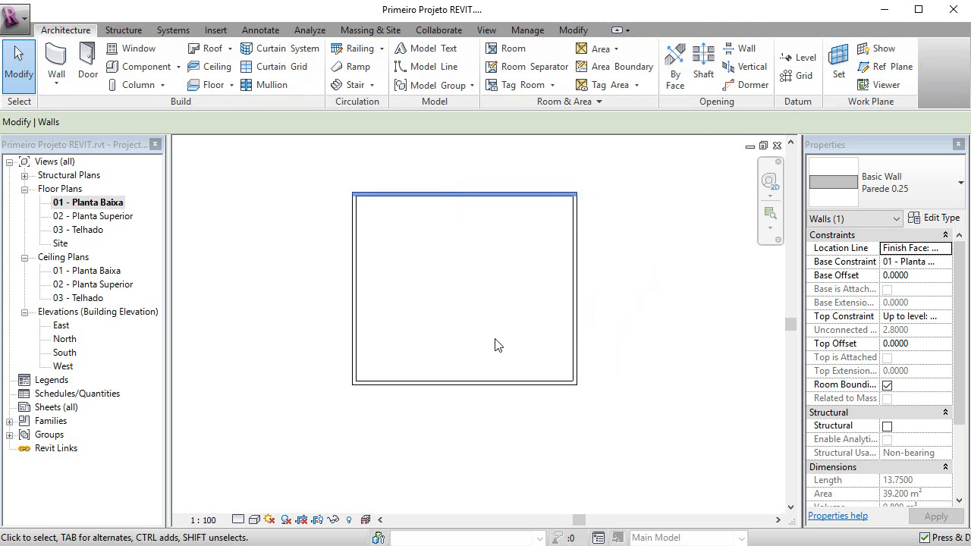
Check the building's overall outer height and width using the temporary dimensions of the top and right walls.
left_click(484, 196)
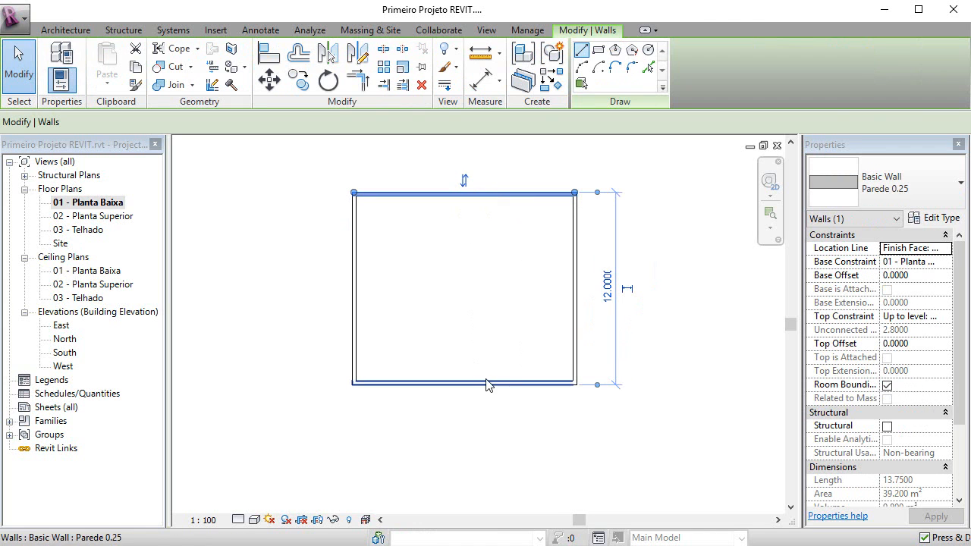
left_click(571, 350)
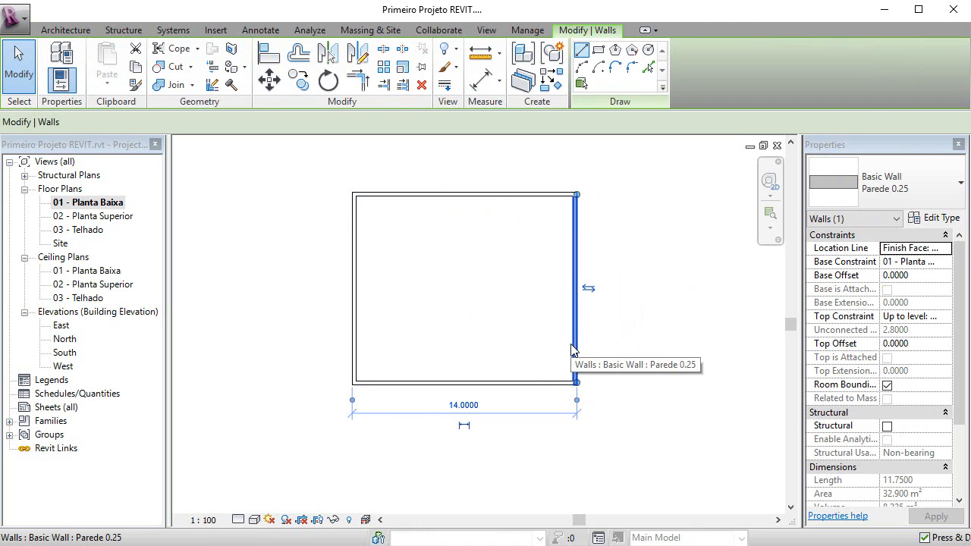
middle_click_drag(463, 323, 479, 347)
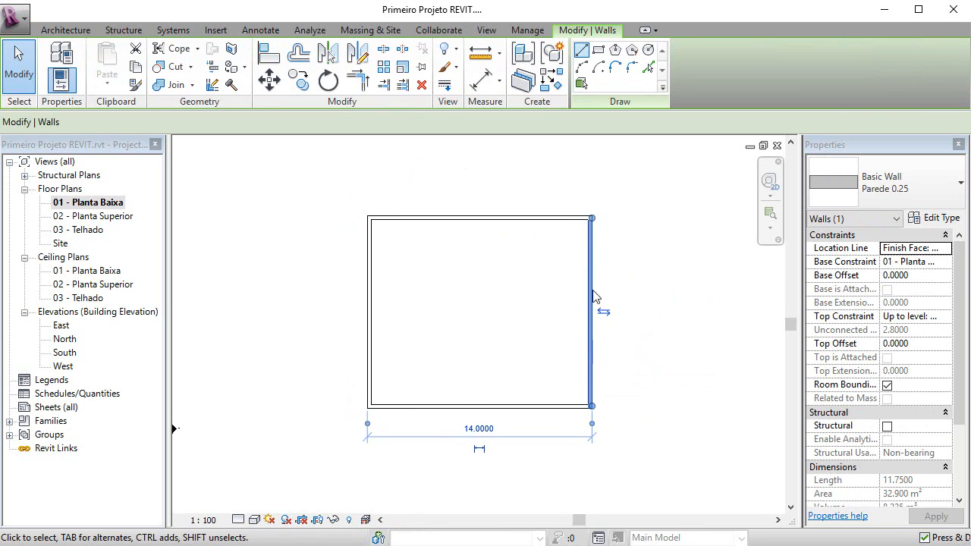
scroll(536, 316, "up", 1)
middle_click_drag(539, 318, 516, 317)
left_click(450, 273)
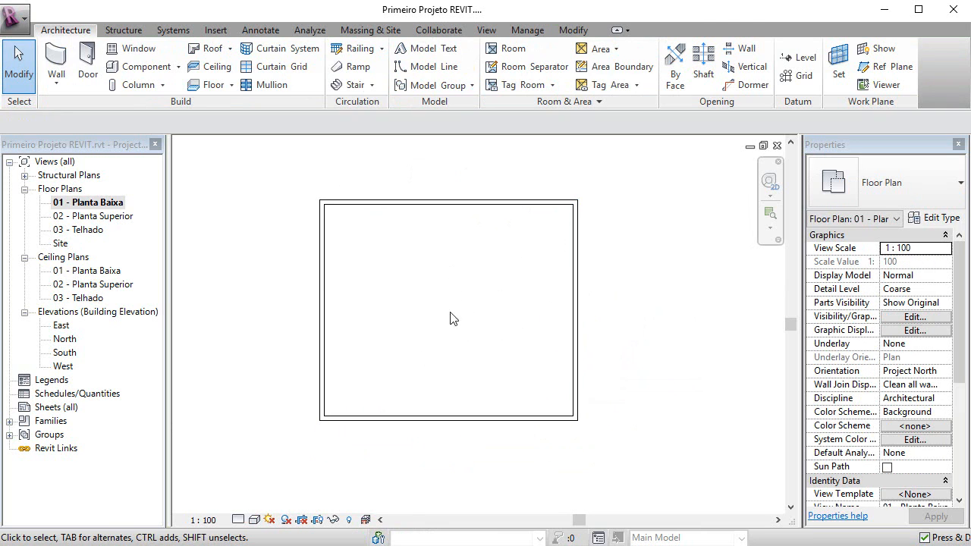
scroll(537, 349, "up", 1)
middle_click_drag(537, 349, 518, 336)
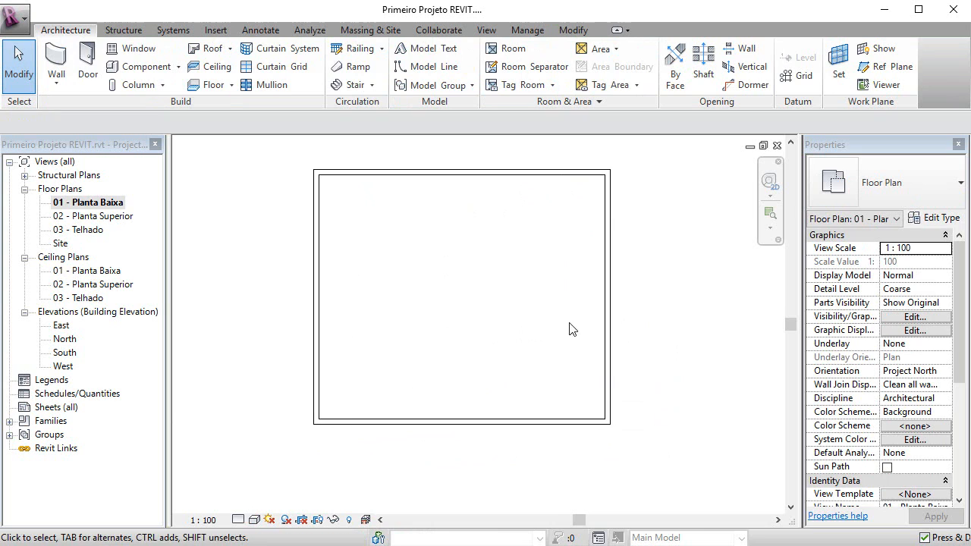
Open the temporary dimension properties and accept measuring walls from Faces and doors and windows from Openings.
left_click(615, 313)
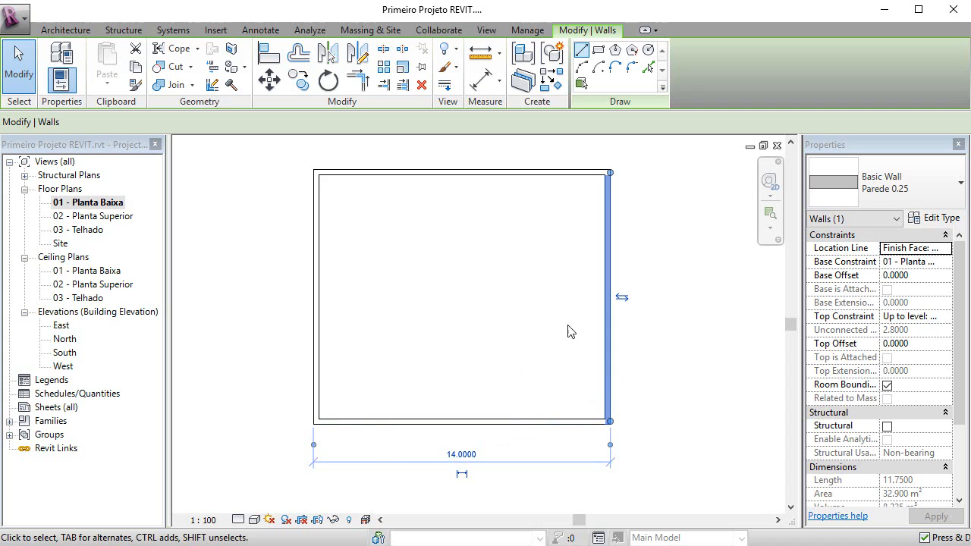
left_click(529, 32)
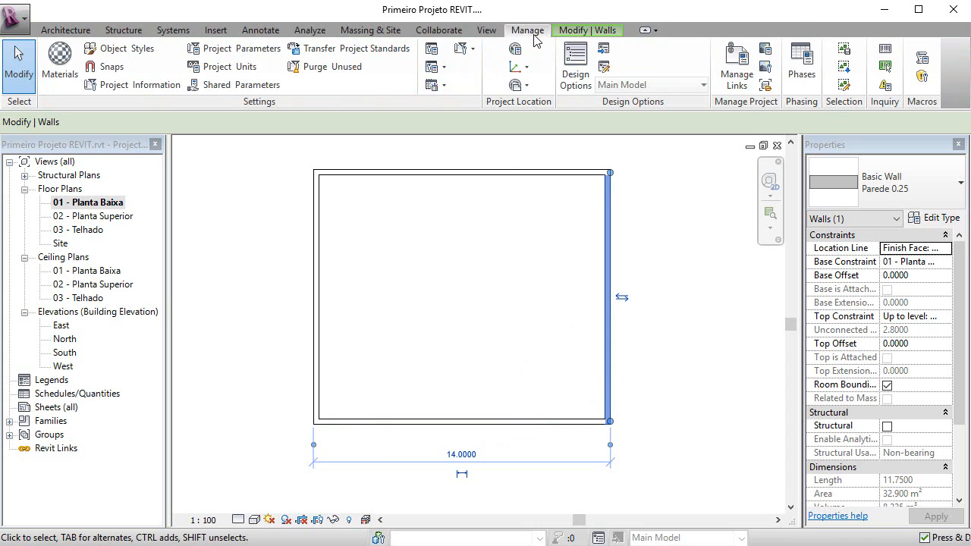
left_click(472, 50)
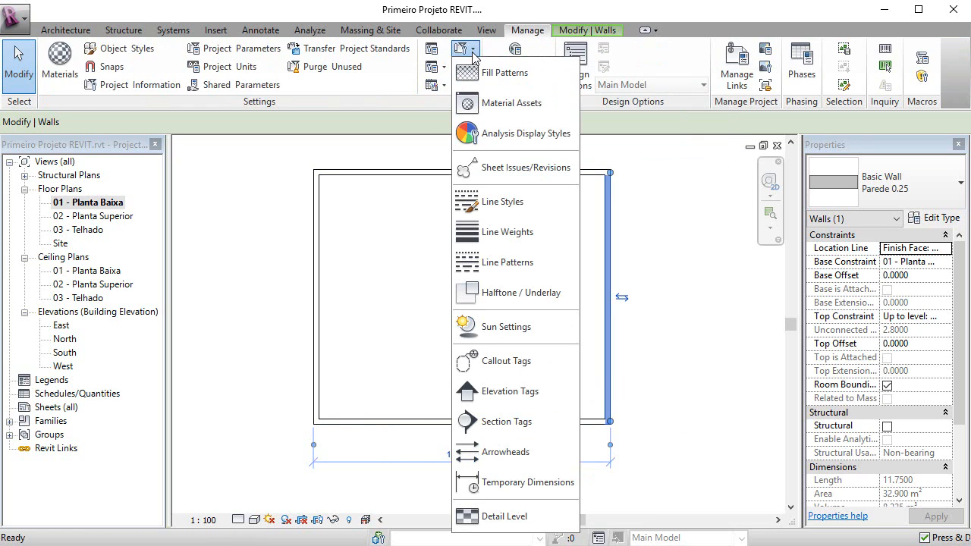
left_click(534, 483)
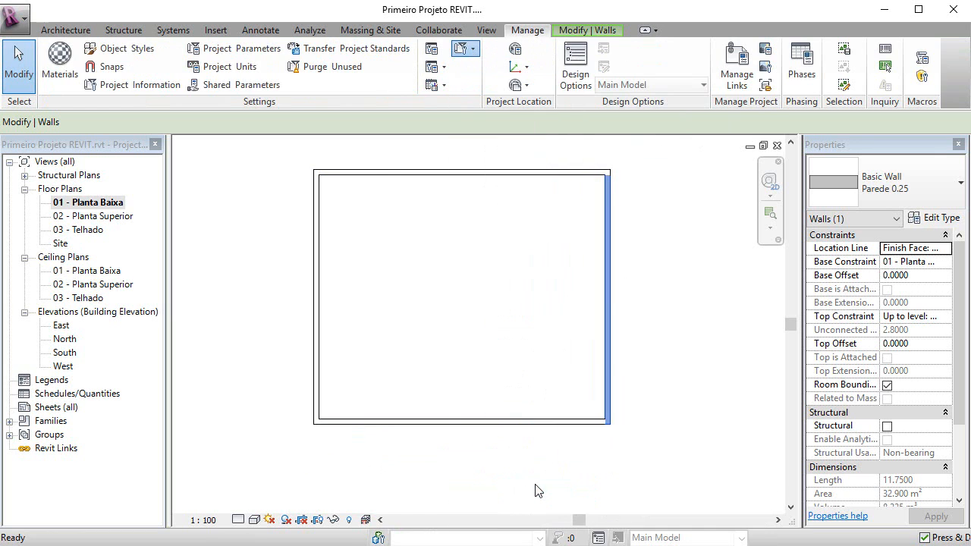
left_click(642, 146)
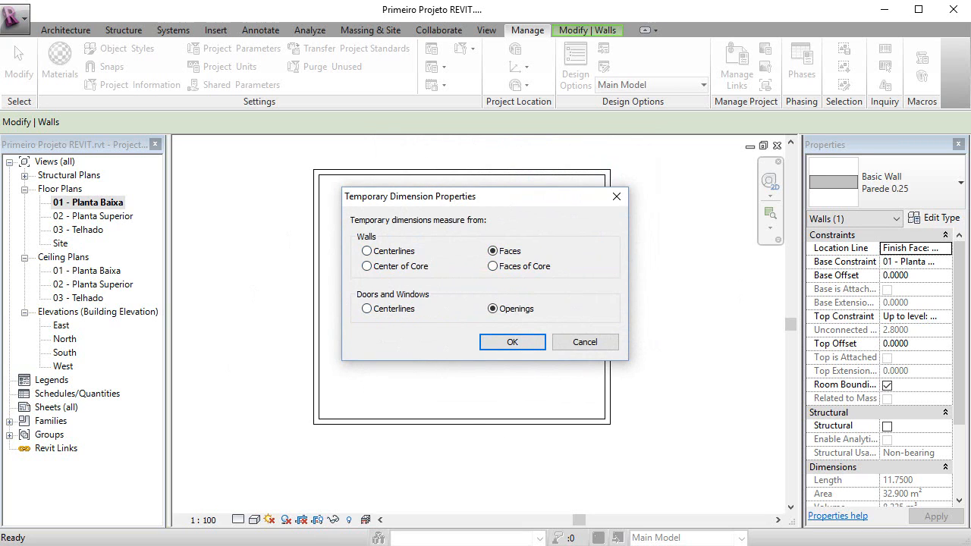
left_click(514, 346)
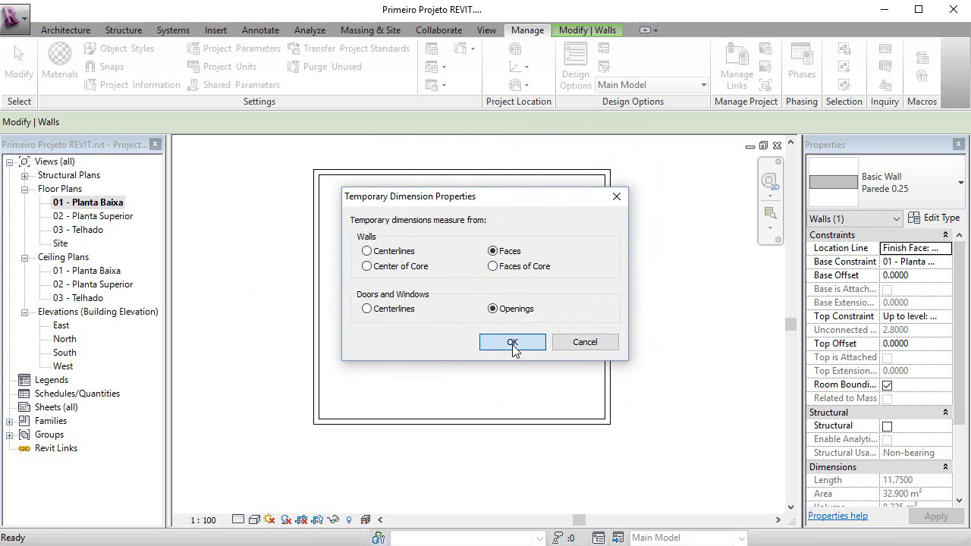
Check the right wall's temporary dimension and clear the selection.
middle_click_drag(456, 378, 445, 404)
scroll(446, 402, "up", 1)
scroll(445, 404, "down", 1)
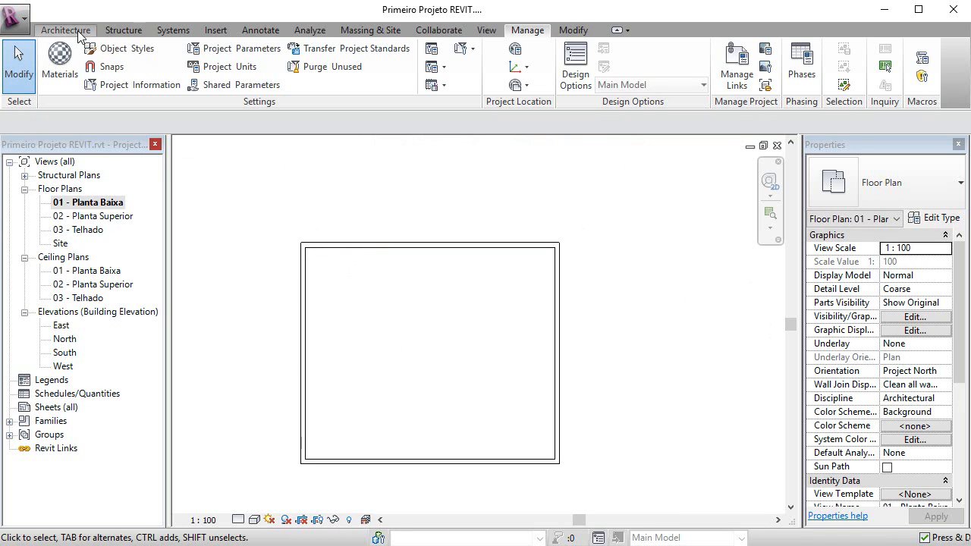
left_click(559, 372)
left_click(448, 374)
middle_click_drag(446, 388, 445, 360)
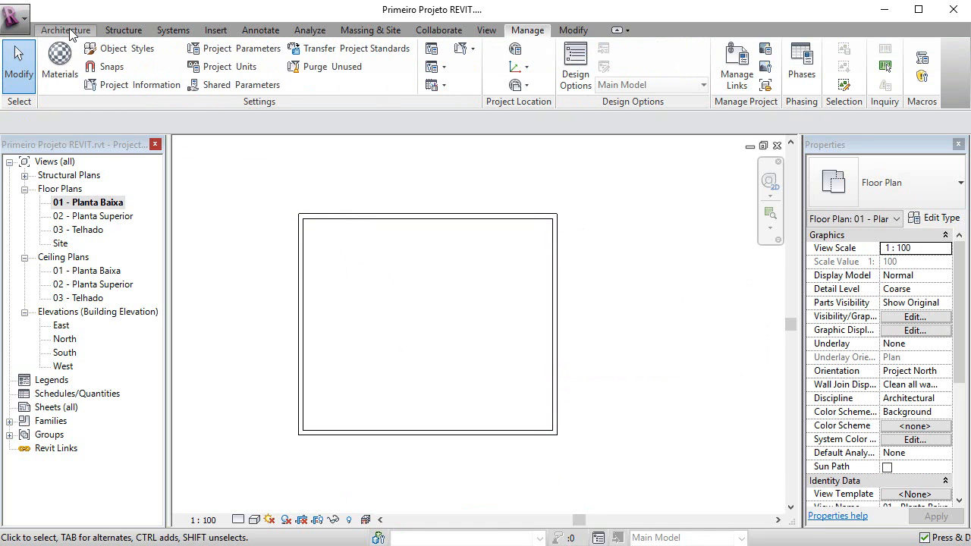
Place an aligned dimension above the top wall between the outer faces of the left and right walls, using the Wall faces preference.
left_click(260, 30)
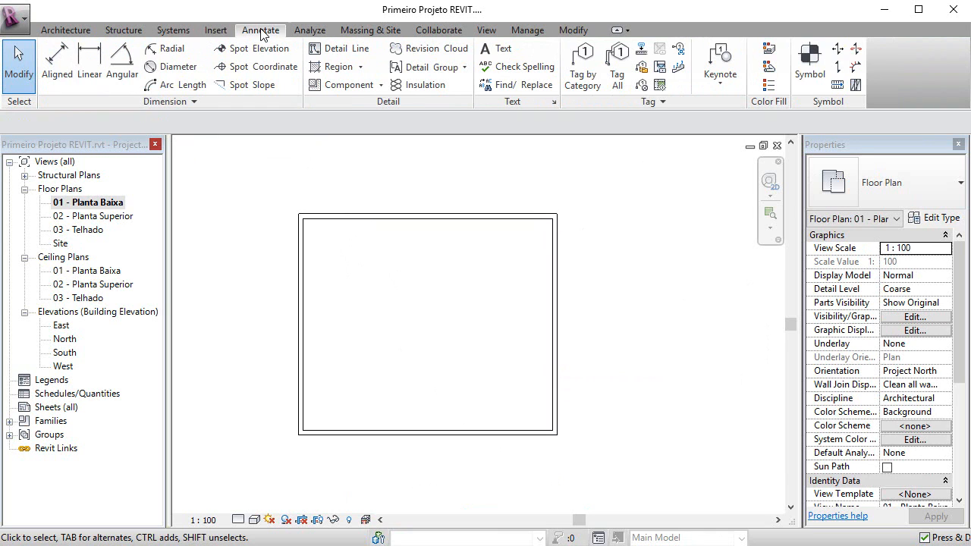
left_click(57, 57)
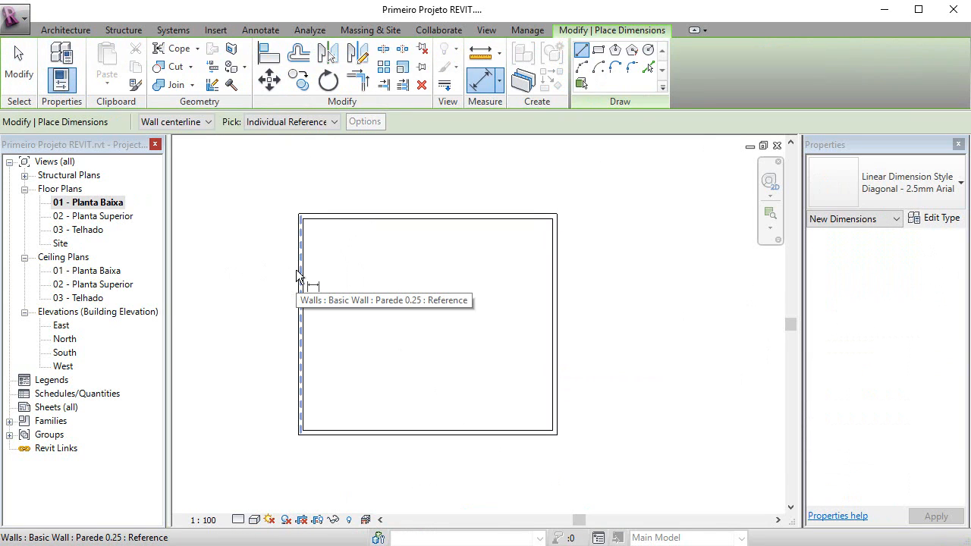
left_click(199, 123)
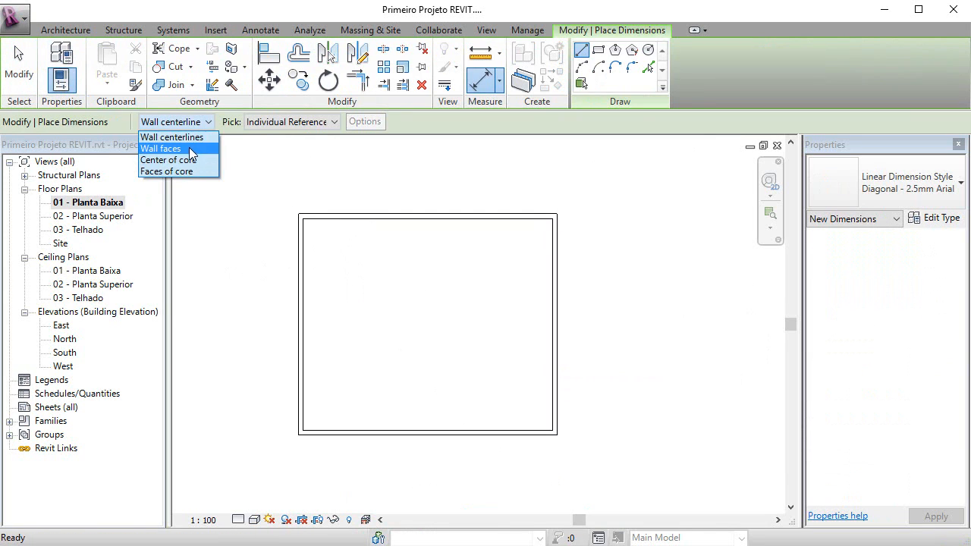
left_click(190, 150)
left_click(296, 252)
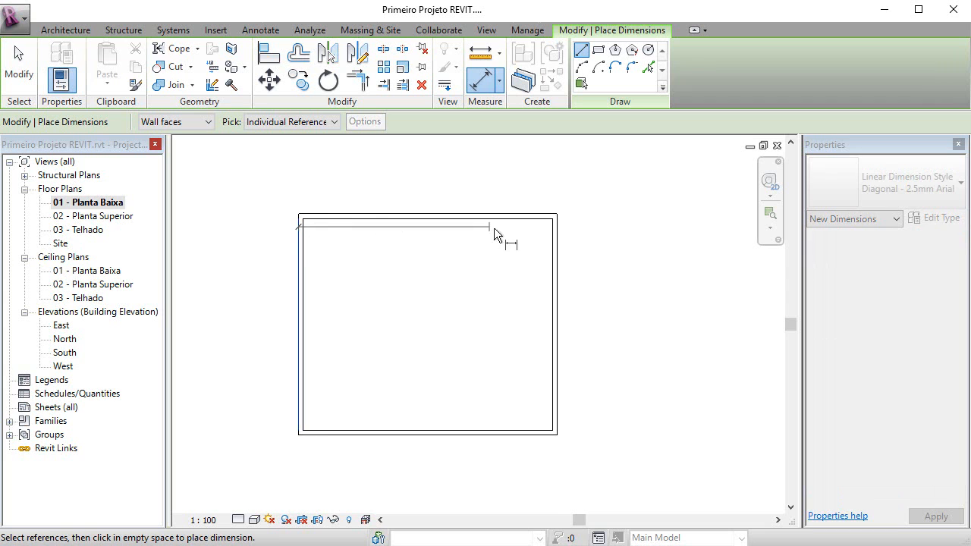
left_click(562, 256)
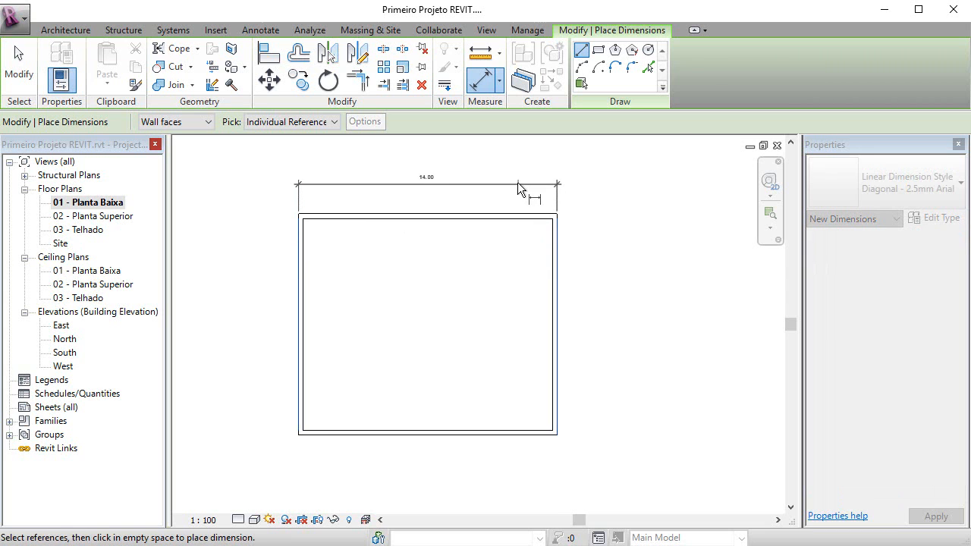
left_click(517, 181)
left_click(19, 74)
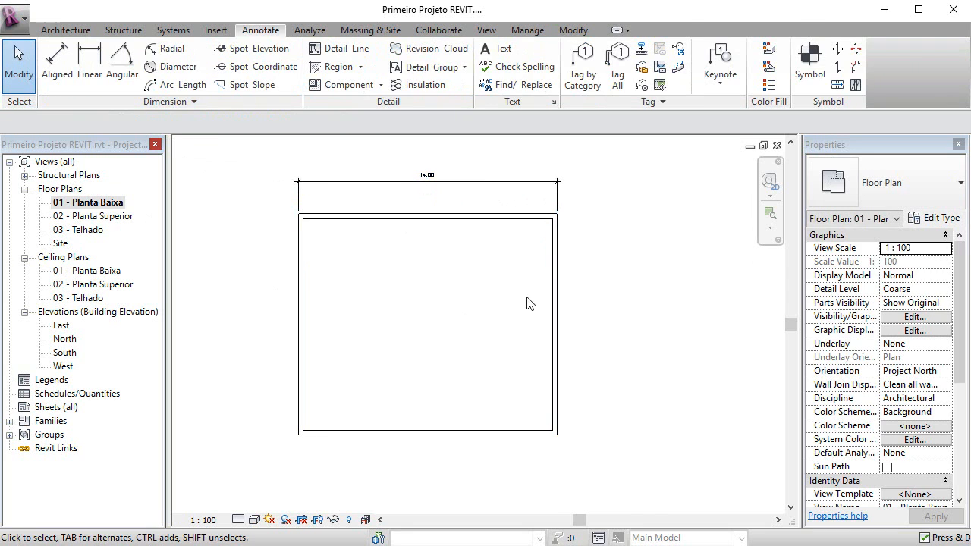
Set the building's overall width to 10 m by moving the right wall through the permanent dimension above the plan.
left_click(559, 286)
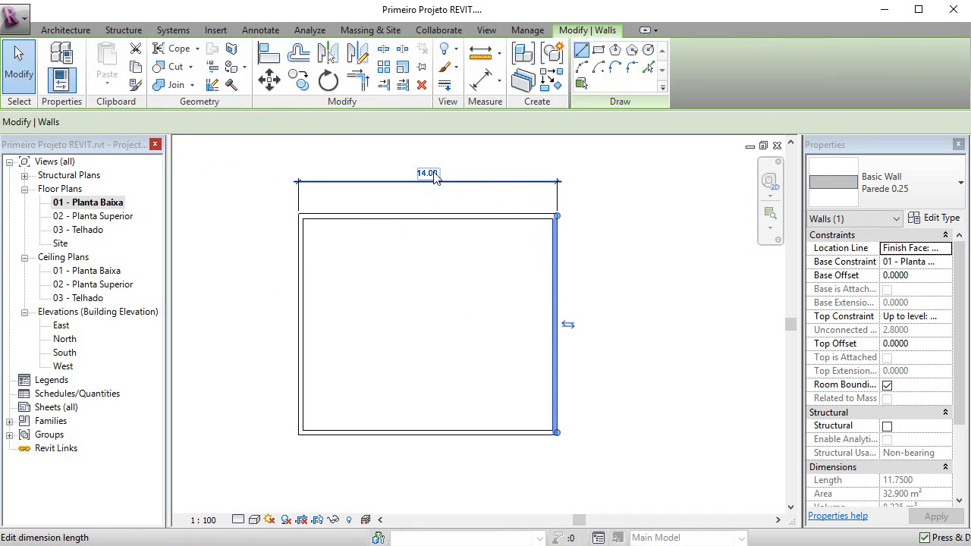
left_click(428, 174)
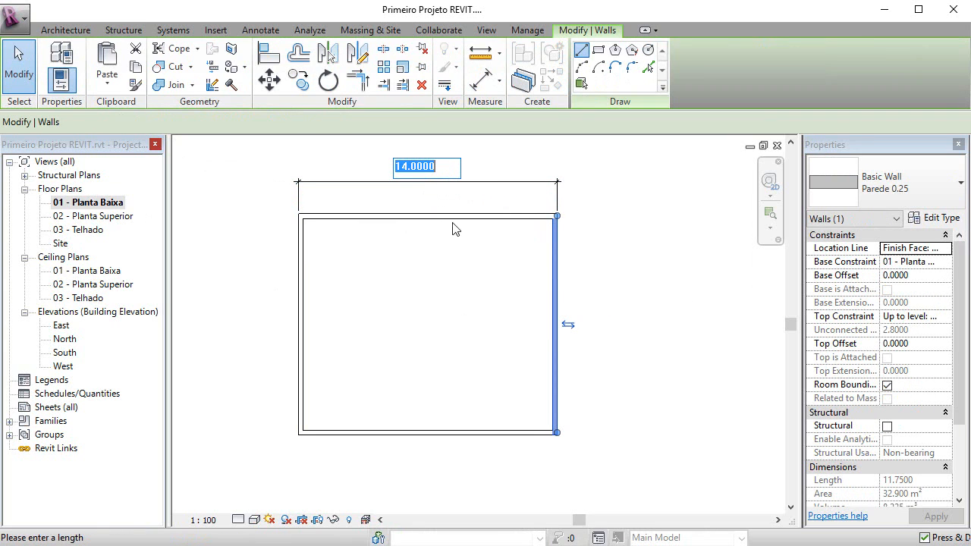
type("10")
key("Return")
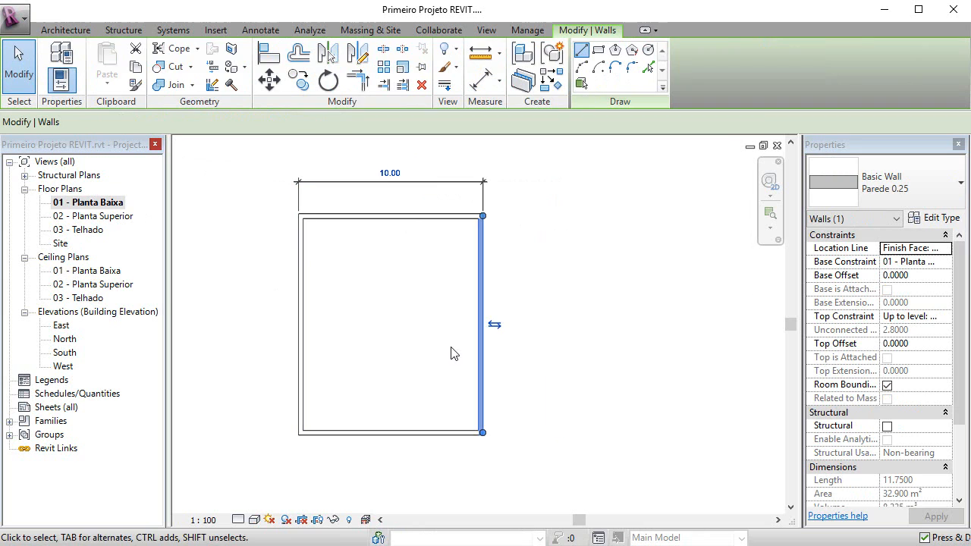
key("Escape")
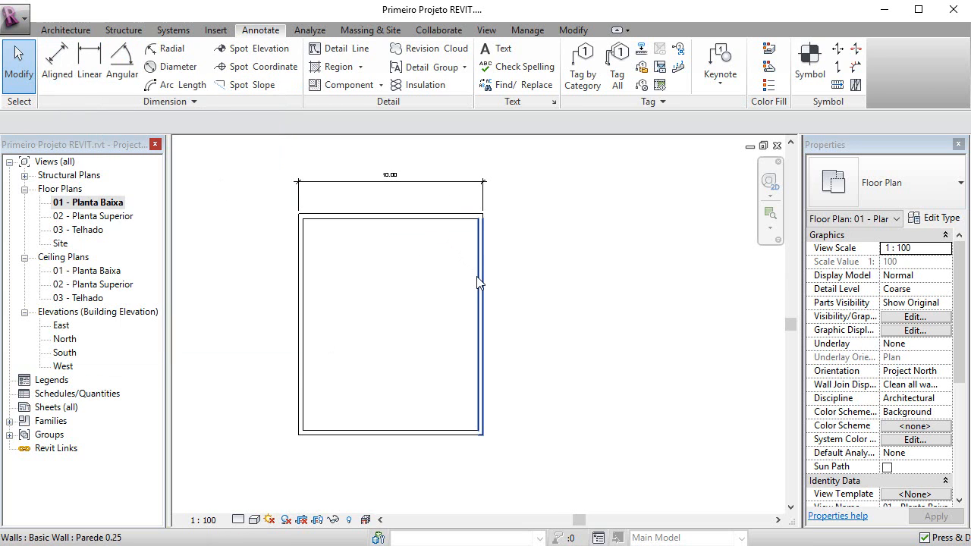
Set the building's overall width to 14 m by moving the right wall through the permanent dimension.
left_click(477, 283)
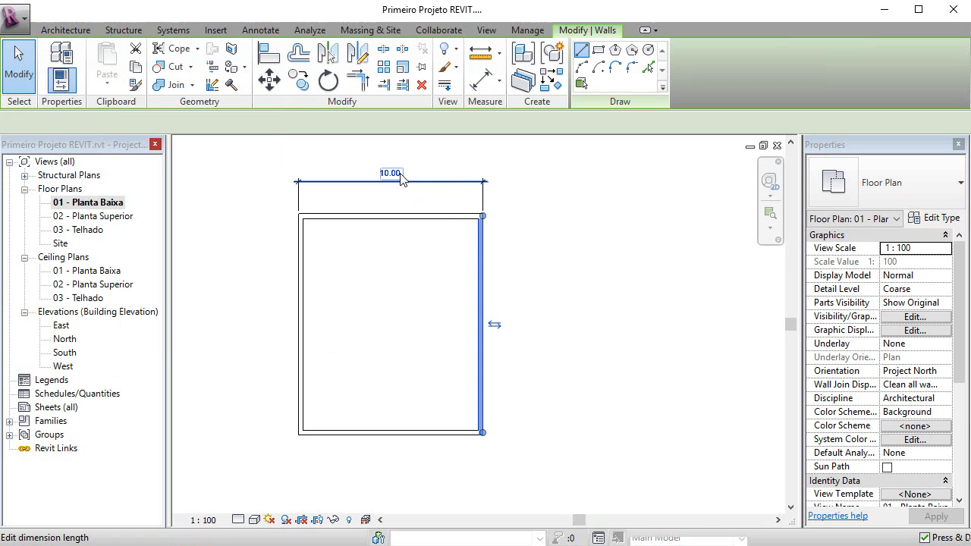
left_click(390, 173)
type("14")
key("Return")
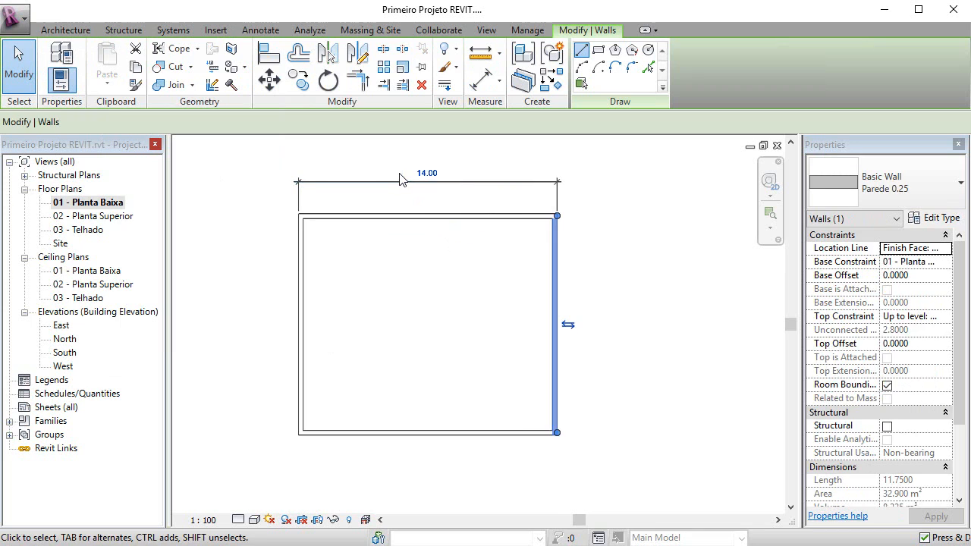
left_click(437, 301)
mouse_move(418, 294)
middle_mouse_down()
mouse_move(434, 305)
mouse_move(432, 319)
mouse_move(450, 308)
middle_mouse_up()
scroll(427, 301, "up", 1)
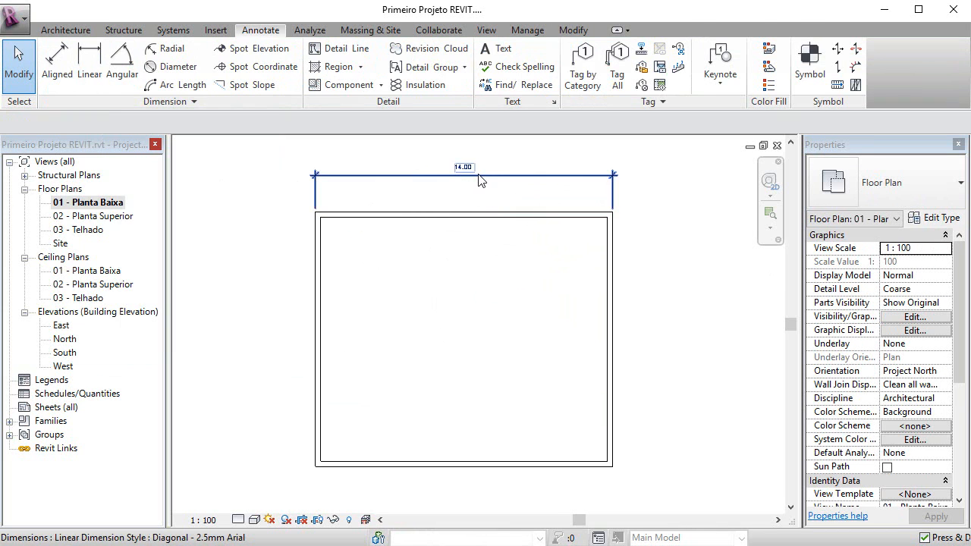
Place an aligned dimension beside the left wall between the outer faces of the bottom and top walls.
left_click(56, 82)
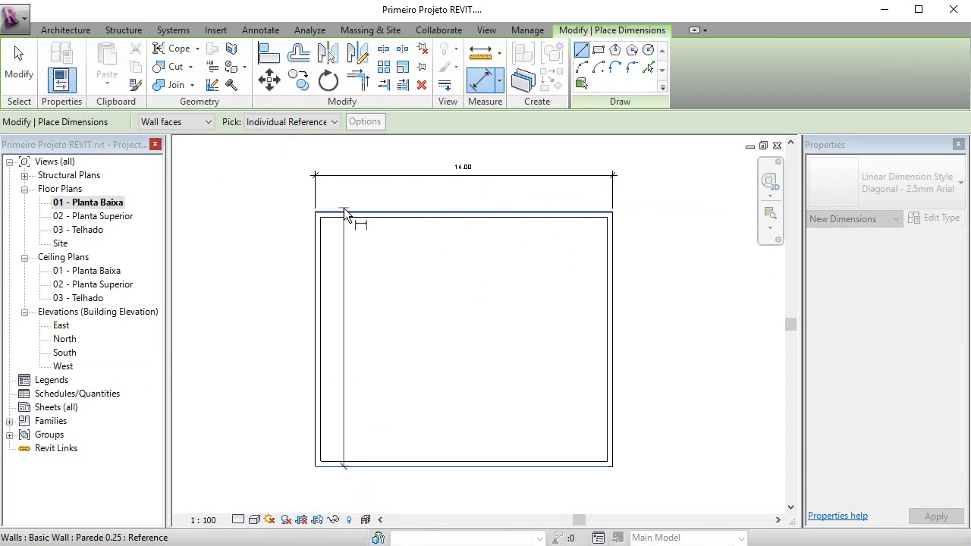
left_click(346, 215)
left_click(271, 244)
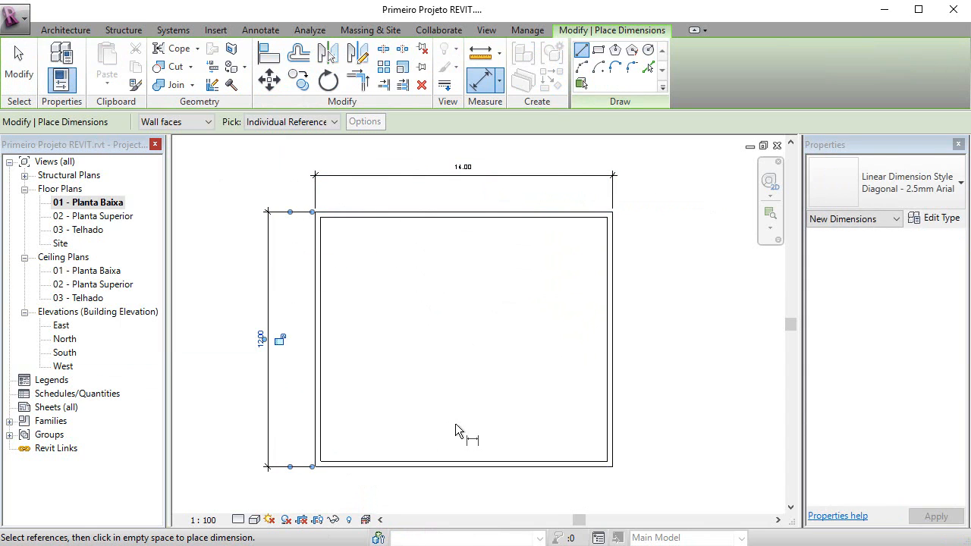
key("Escape")
key("Escape")
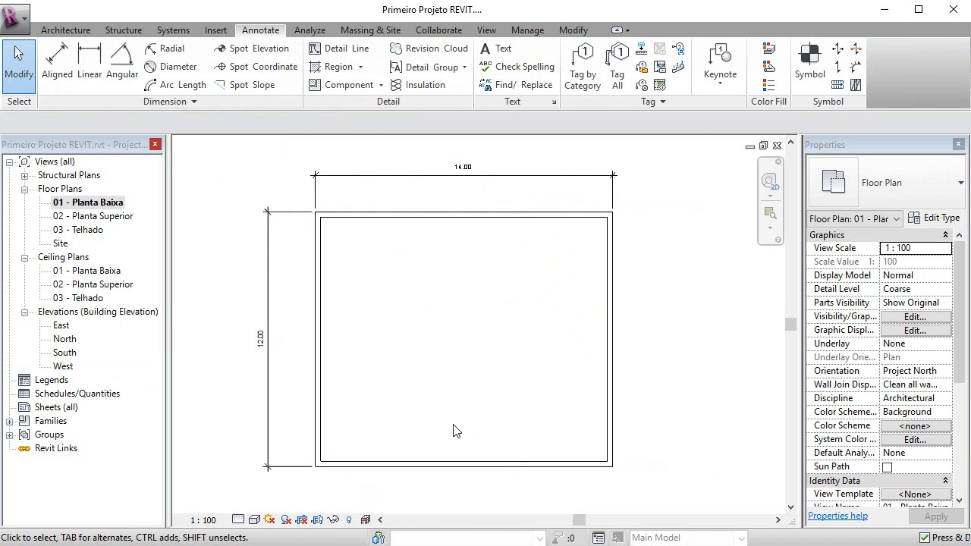
left_click(372, 179)
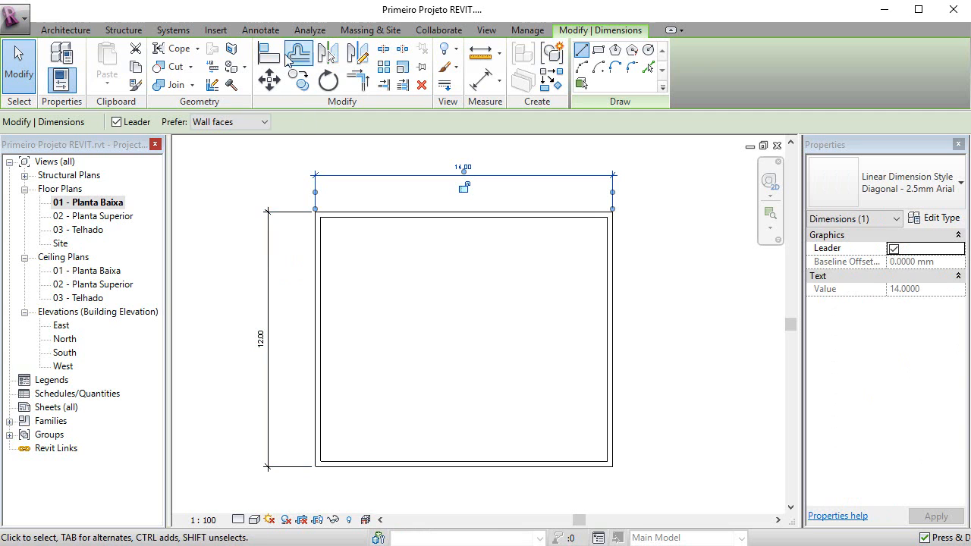
left_click(260, 30)
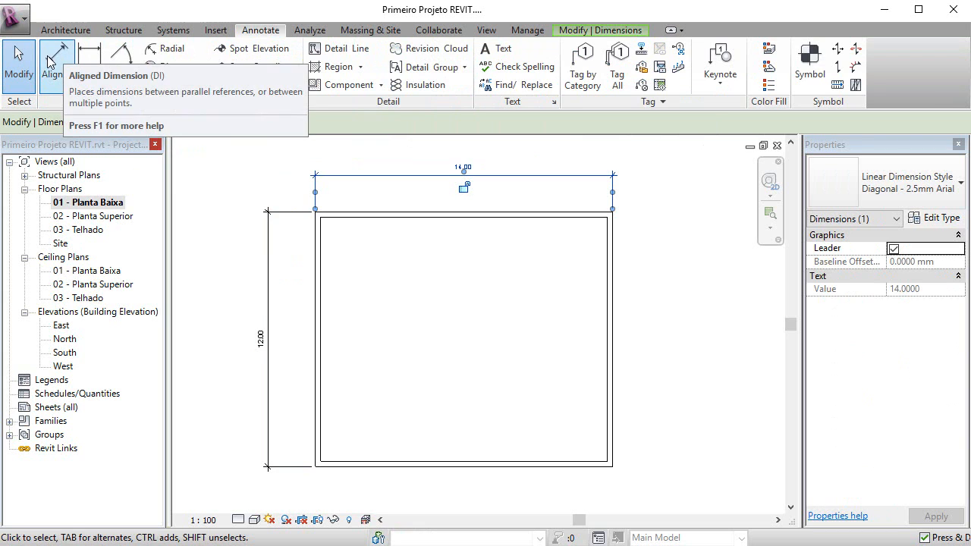
left_click(533, 282)
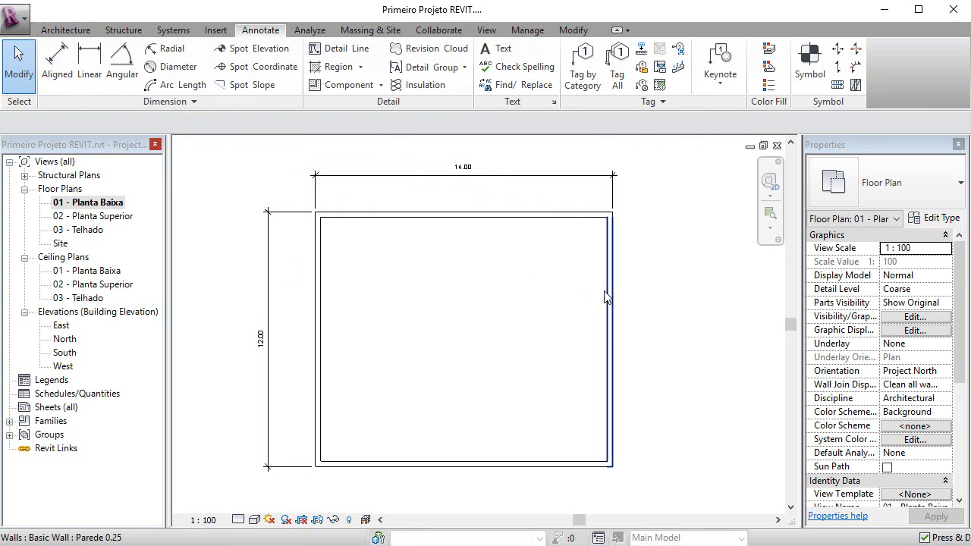
Select the right wall and open the overall width dimension above the plan for editing.
left_click(610, 299)
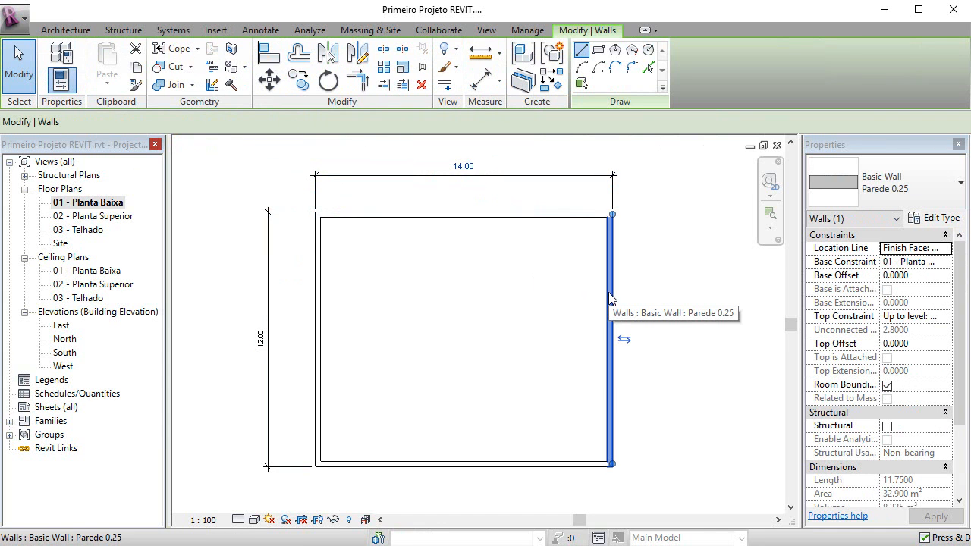
left_click(465, 169)
key("Escape")
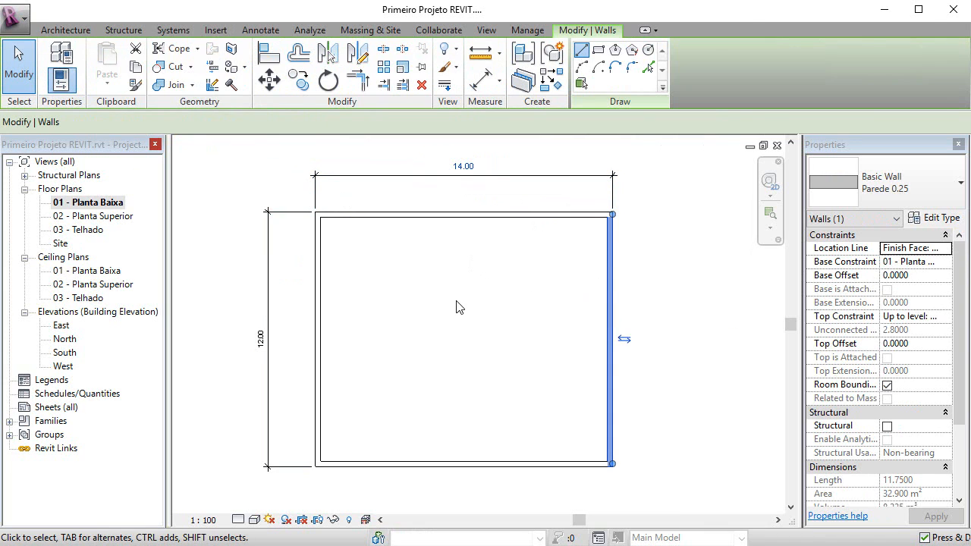
left_click(456, 306)
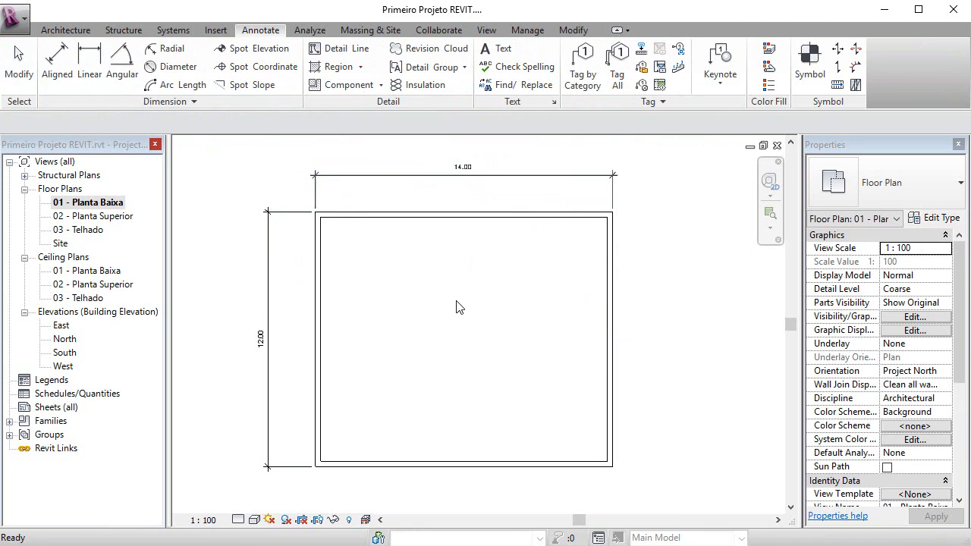
left_click(465, 171)
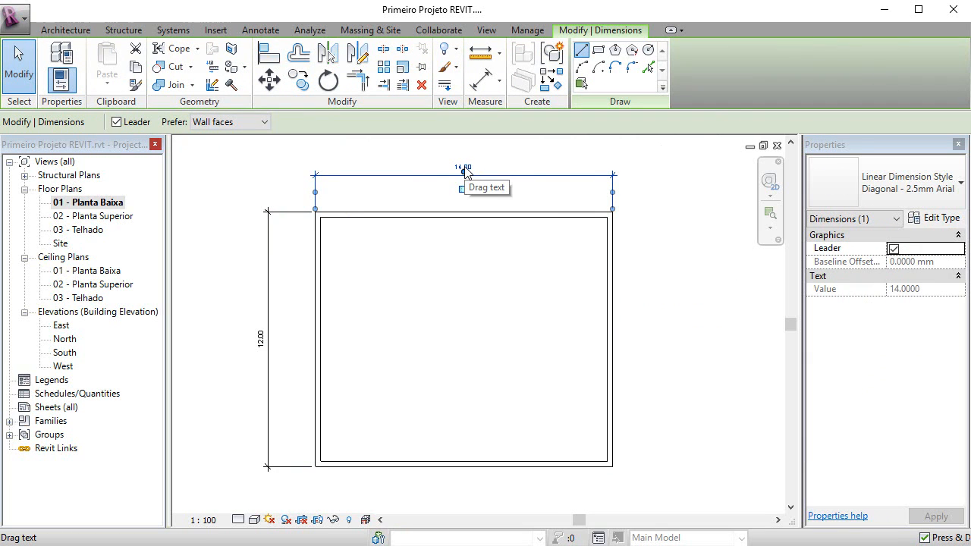
left_click(496, 304)
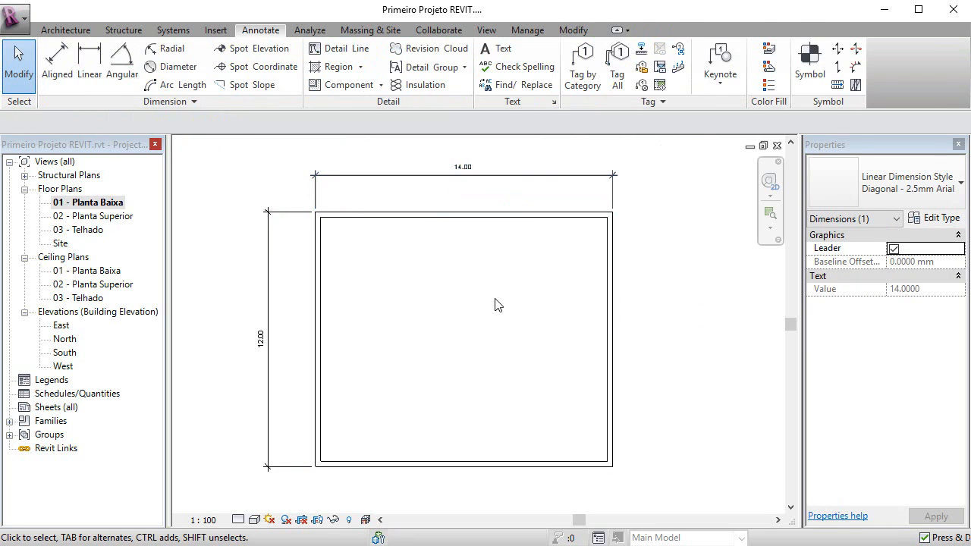
left_click(609, 361)
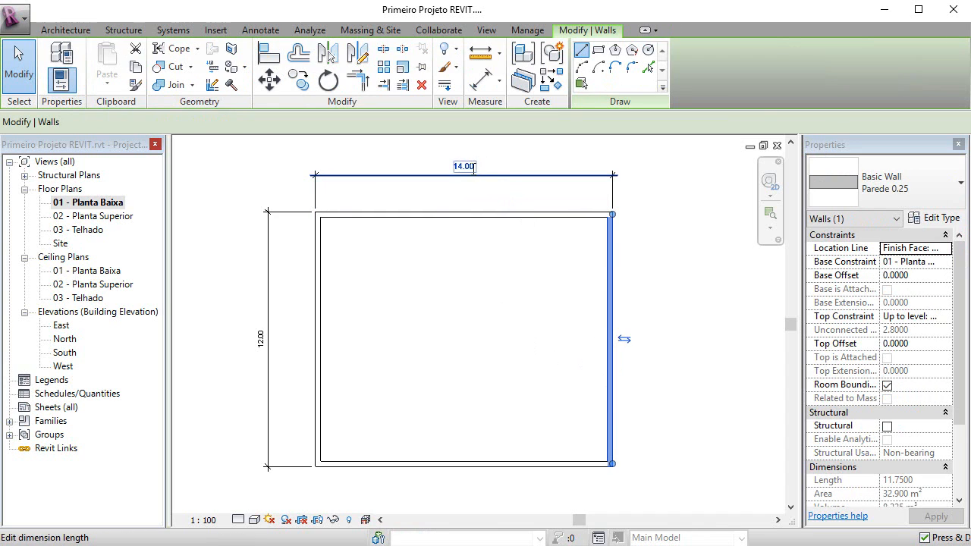
left_click(472, 165)
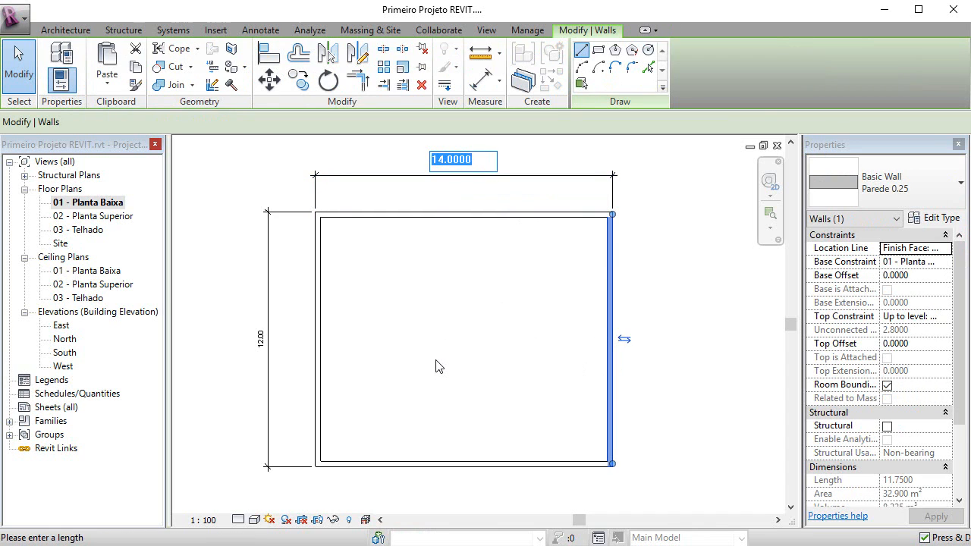
left_click(436, 360)
Delete the permanent aligned dimensions beside the left wall and above the top wall.
left_click(372, 175)
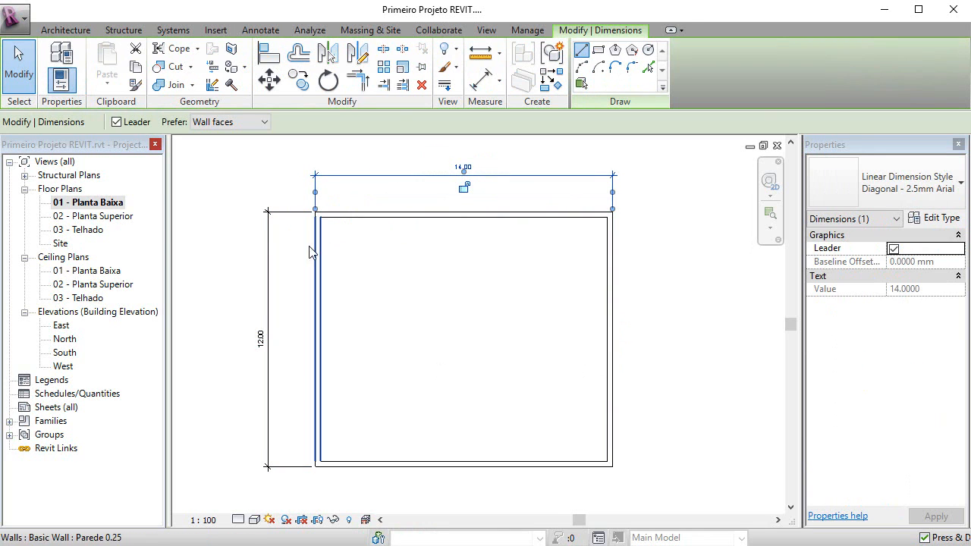
left_click(266, 287)
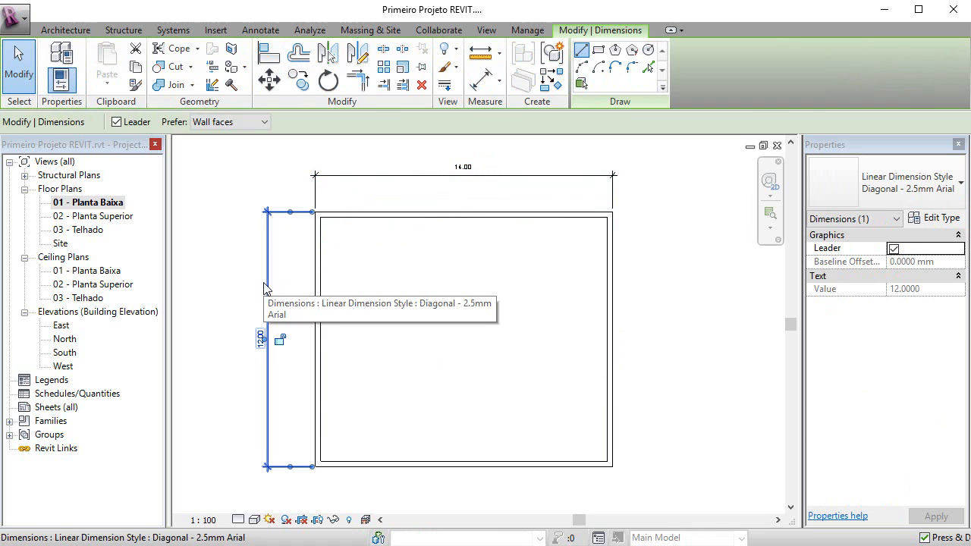
key("Delete")
left_click(334, 179)
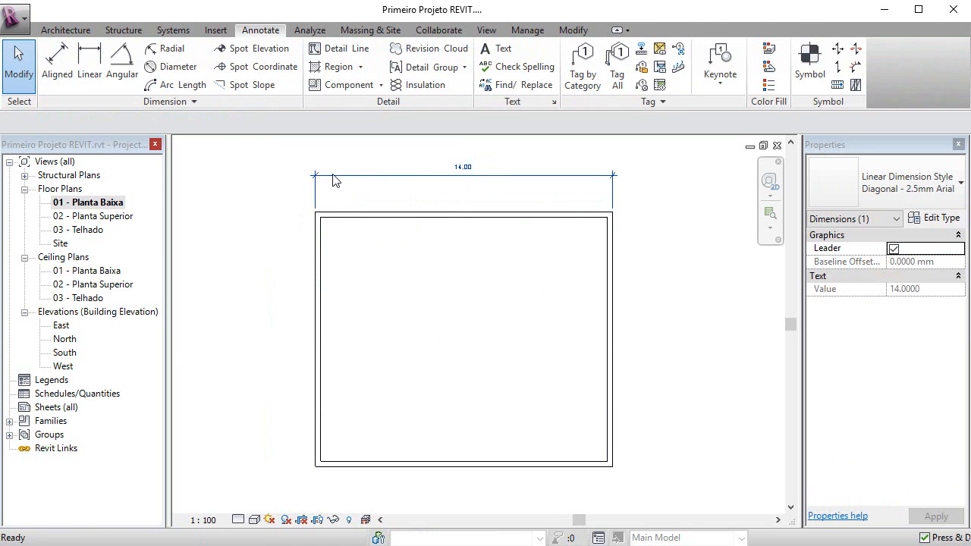
key("Delete")
middle_click_drag(425, 349, 423, 326)
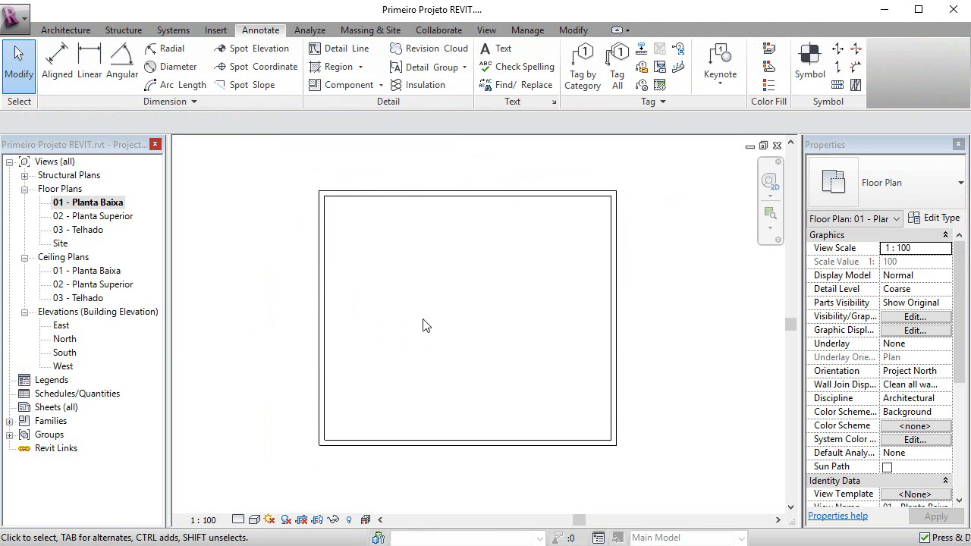